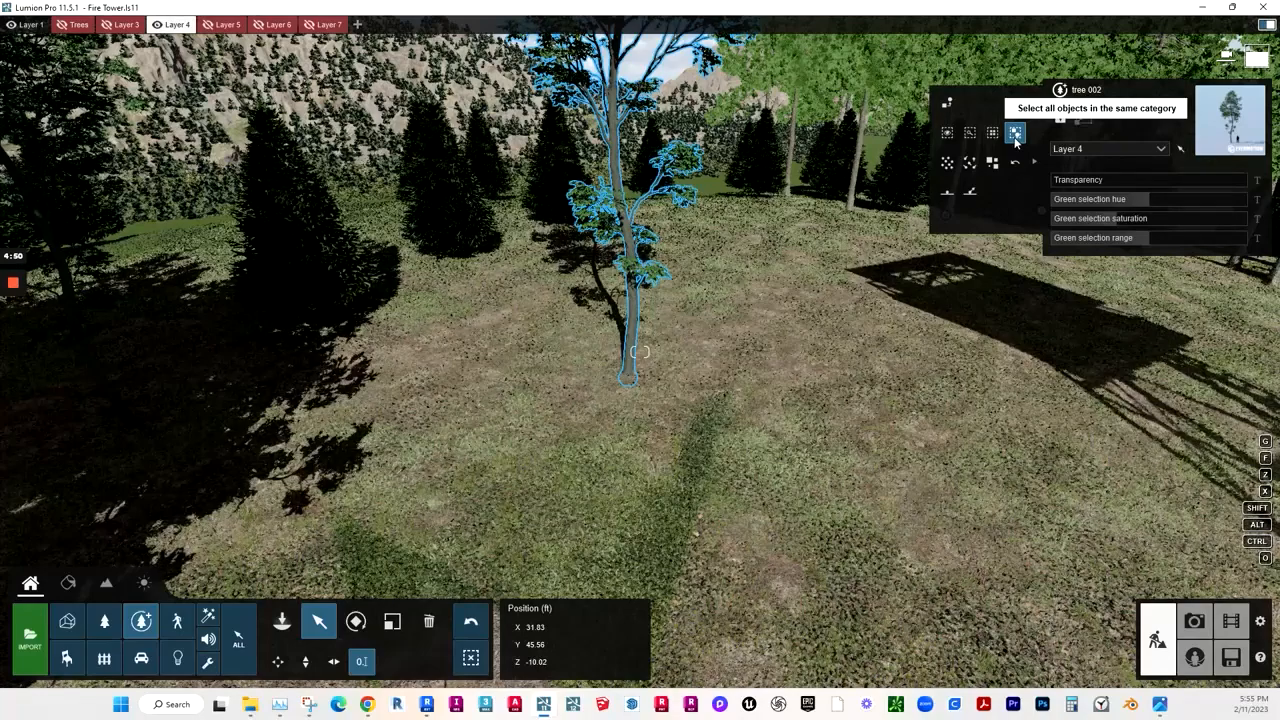
Select all trees identical to the chosen tree 002, try randomizing their positions, and undo that move
{"action": "left_click", "coordinate": [1015, 134]}
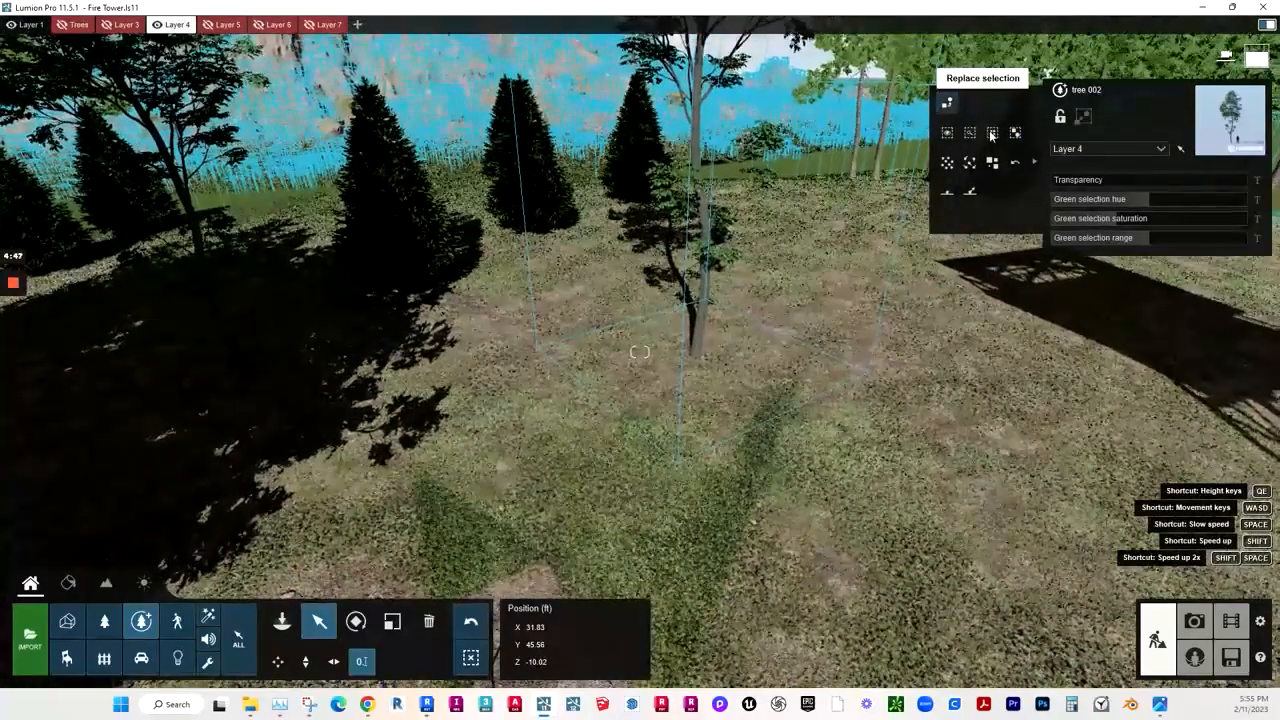
{"action": "left_click", "coordinate": [992, 134]}
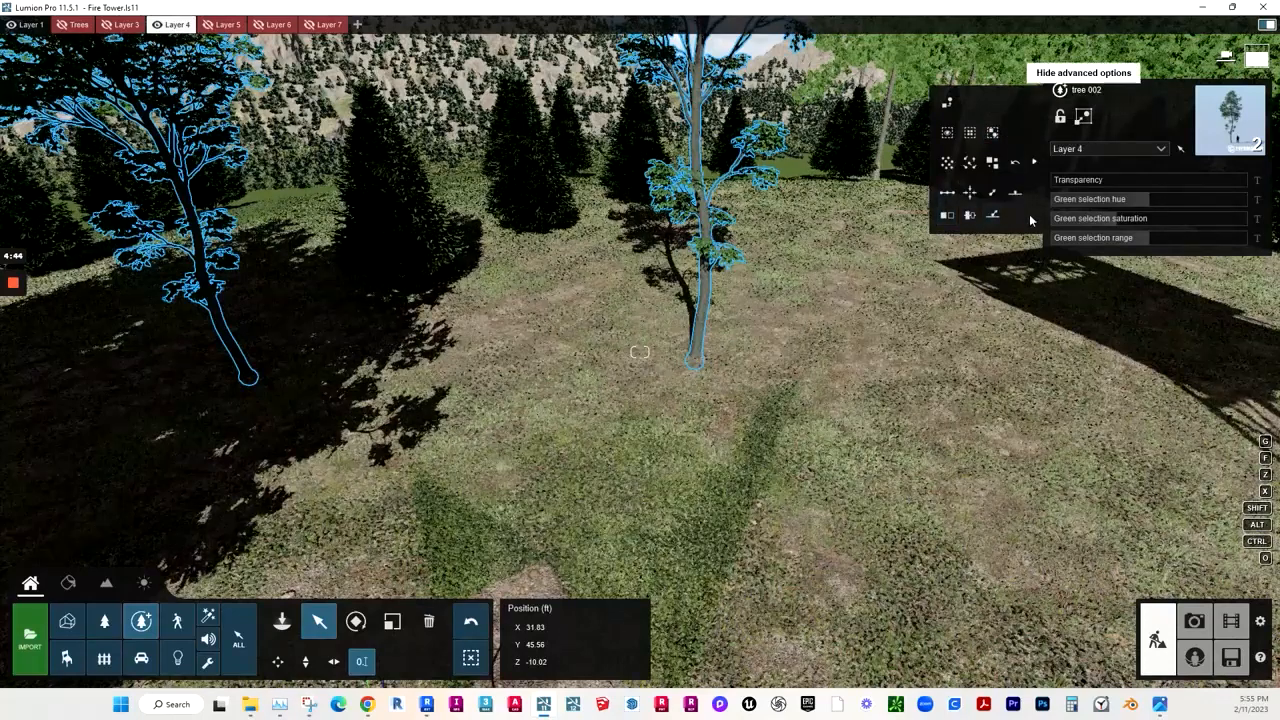
{"action": "left_click", "coordinate": [948, 165]}
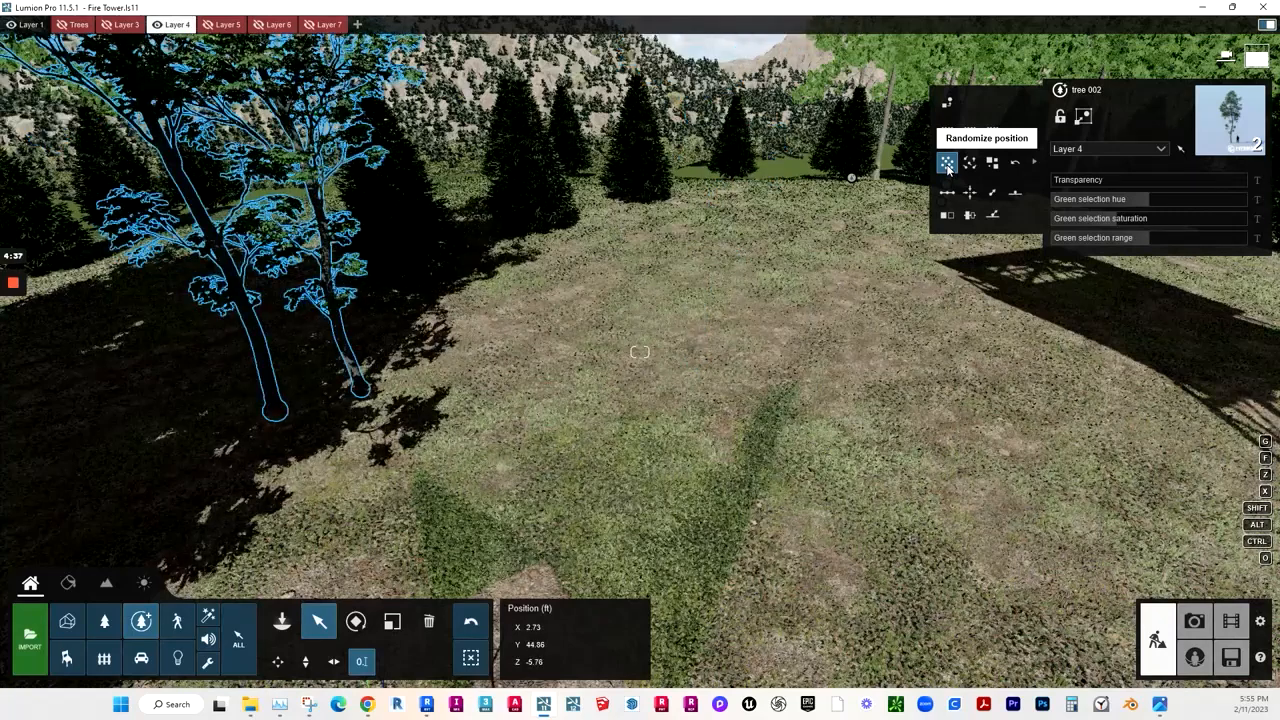
{"action": "left_click", "coordinate": [471, 624]}
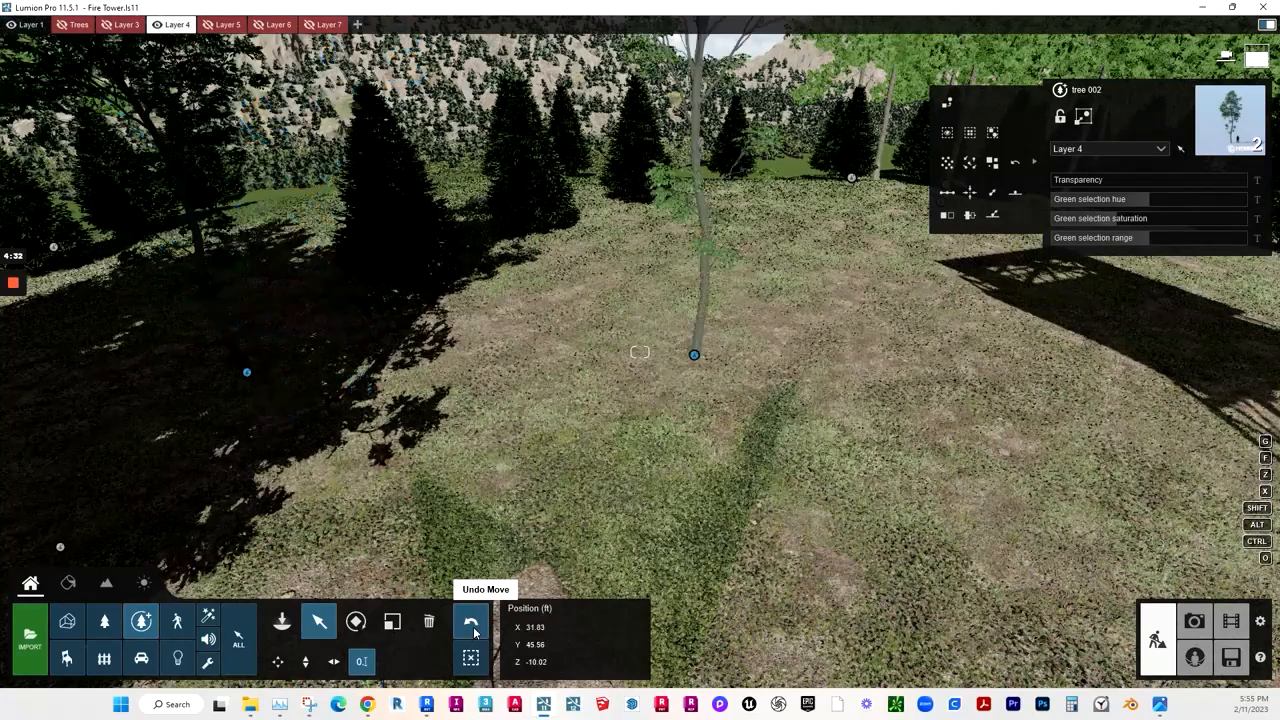
Randomize the rotation of the two selected trees and check them from several angles
{"action": "left_click", "coordinate": [970, 164]}
{"action": "left_click", "coordinate": [973, 166]}
{"action": "right_click_drag", "start_coordinate": [549, 372], "coordinate": [590, 415]}
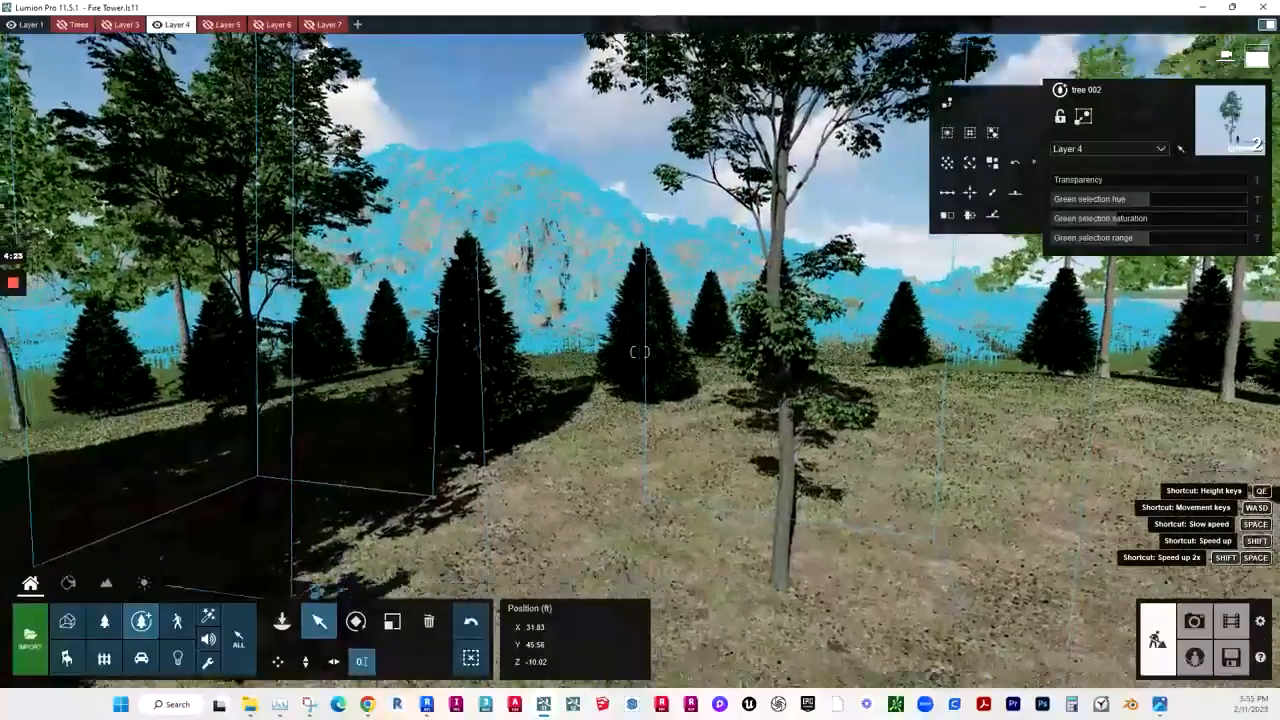
{"action": "key", "text": "s"}
{"action": "right_click_drag", "start_coordinate": [738, 415], "coordinate": [746, 470]}
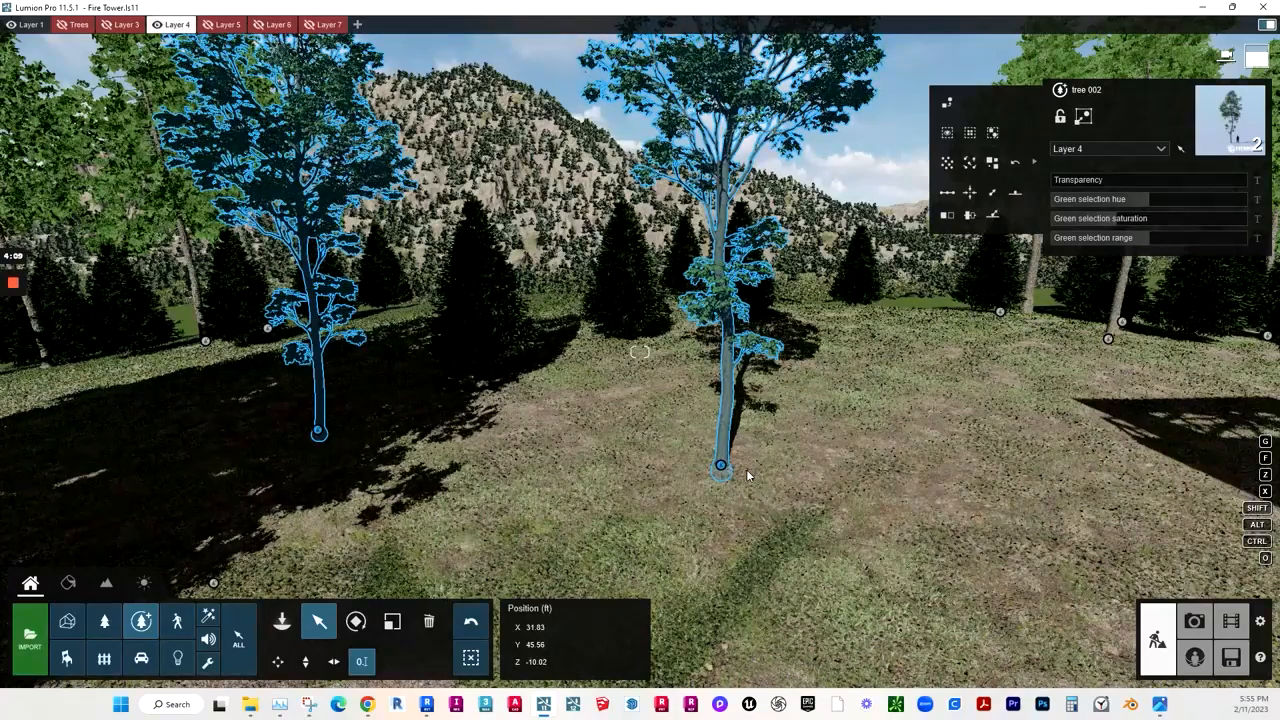
{"action": "right_click_drag", "start_coordinate": [737, 450], "coordinate": [676, 431]}
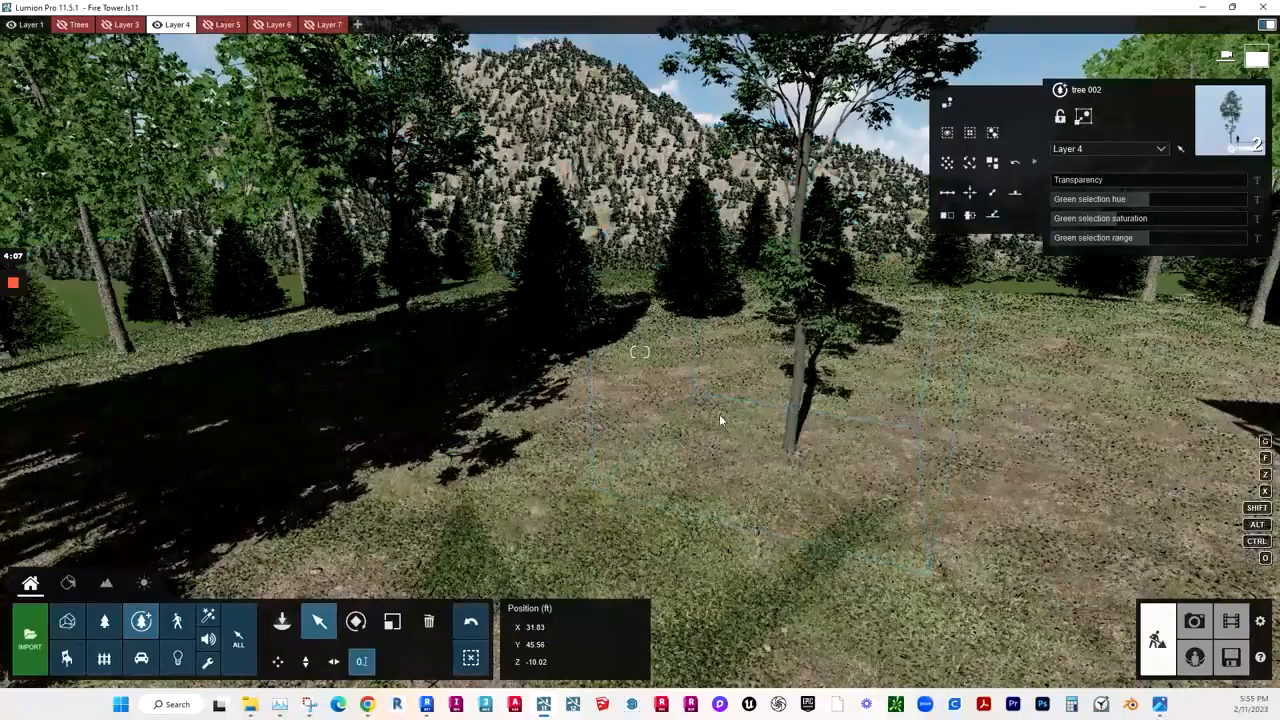
Randomize the sizes of the two selected trees, trying 20% and 50% variation before applying 7.1%
{"action": "left_click", "coordinate": [995, 171]}
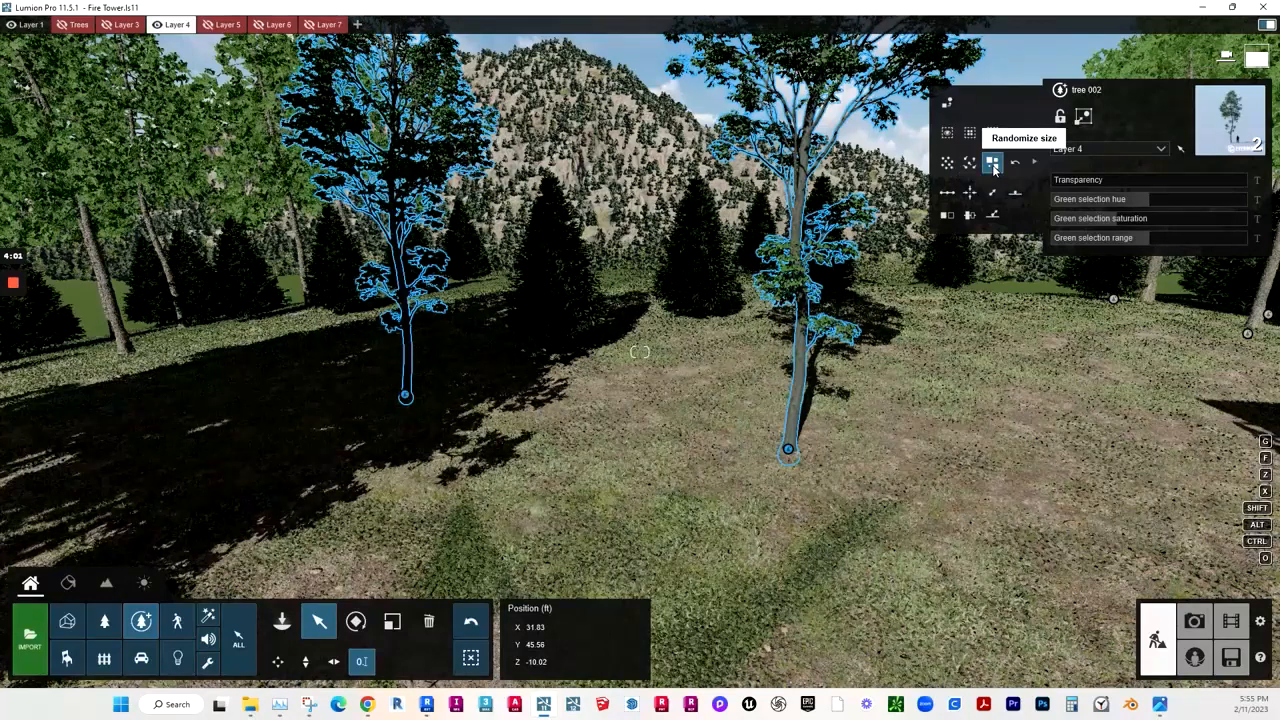
{"action": "left_click", "coordinate": [995, 171]}
{"action": "left_click", "coordinate": [968, 252]}
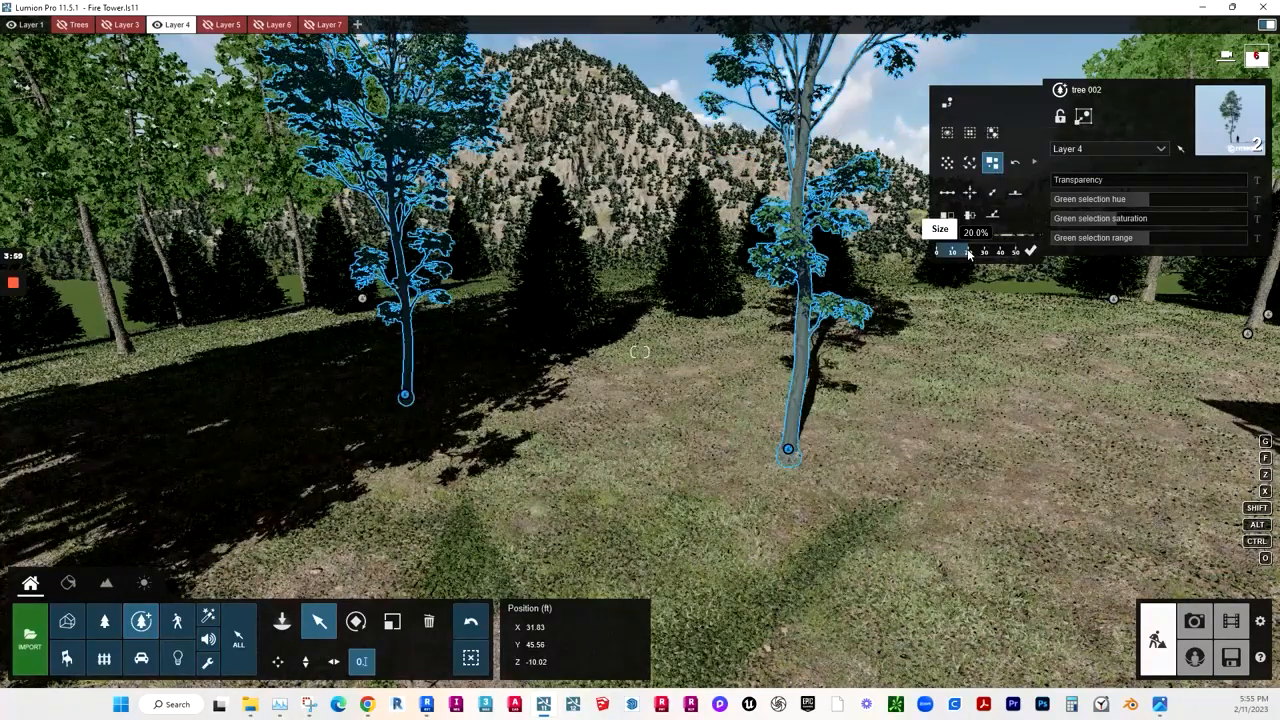
{"action": "left_click", "coordinate": [1033, 257]}
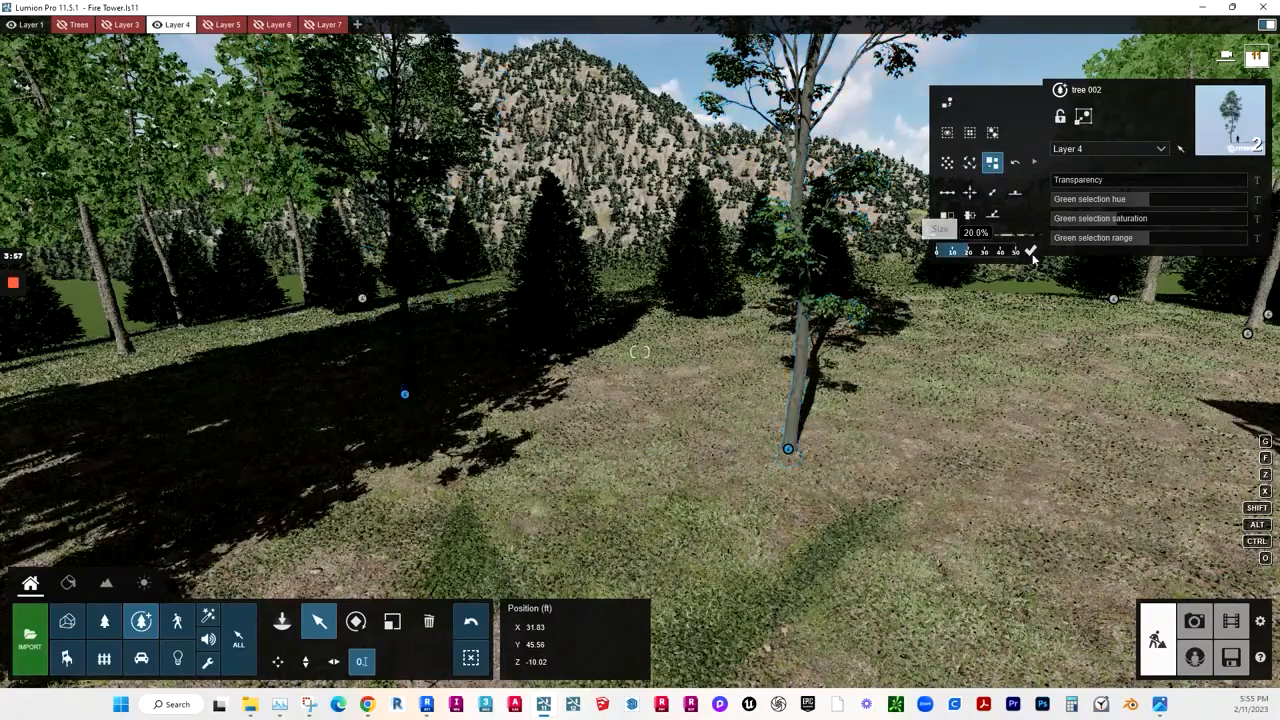
{"action": "left_click", "coordinate": [1018, 255]}
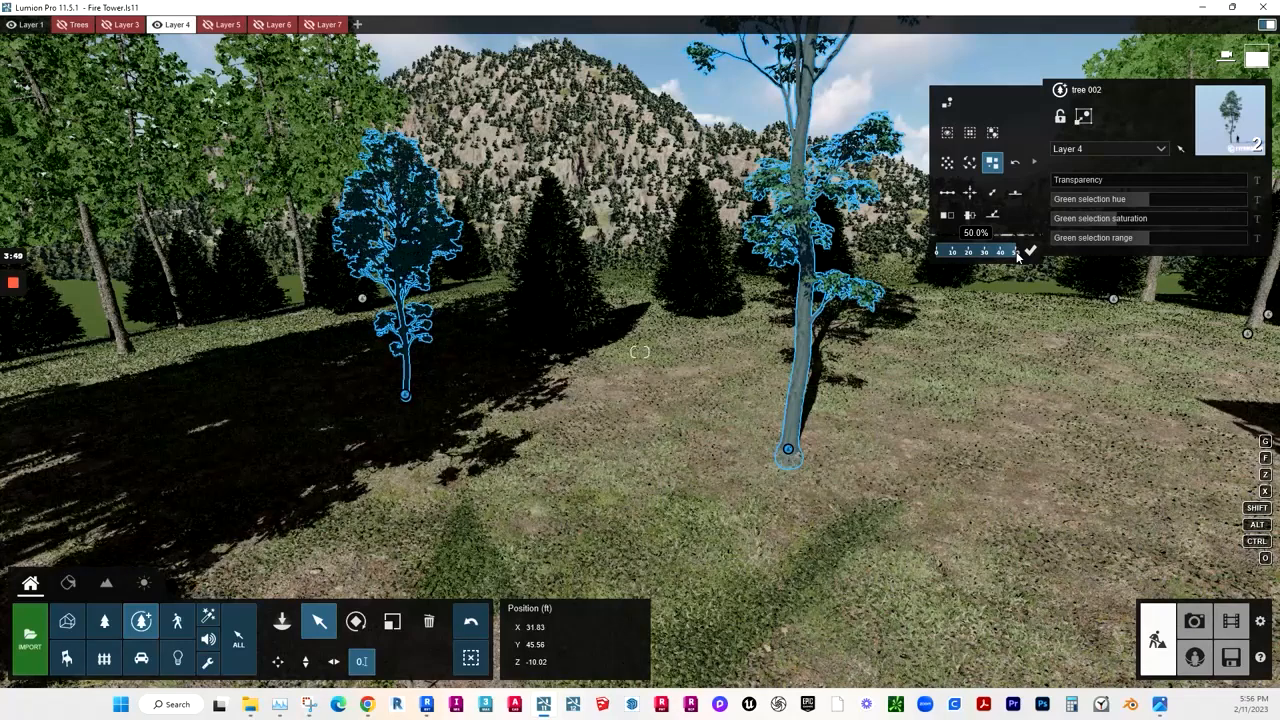
{"action": "left_click_drag", "start_coordinate": [949, 257], "coordinate": [949, 257]}
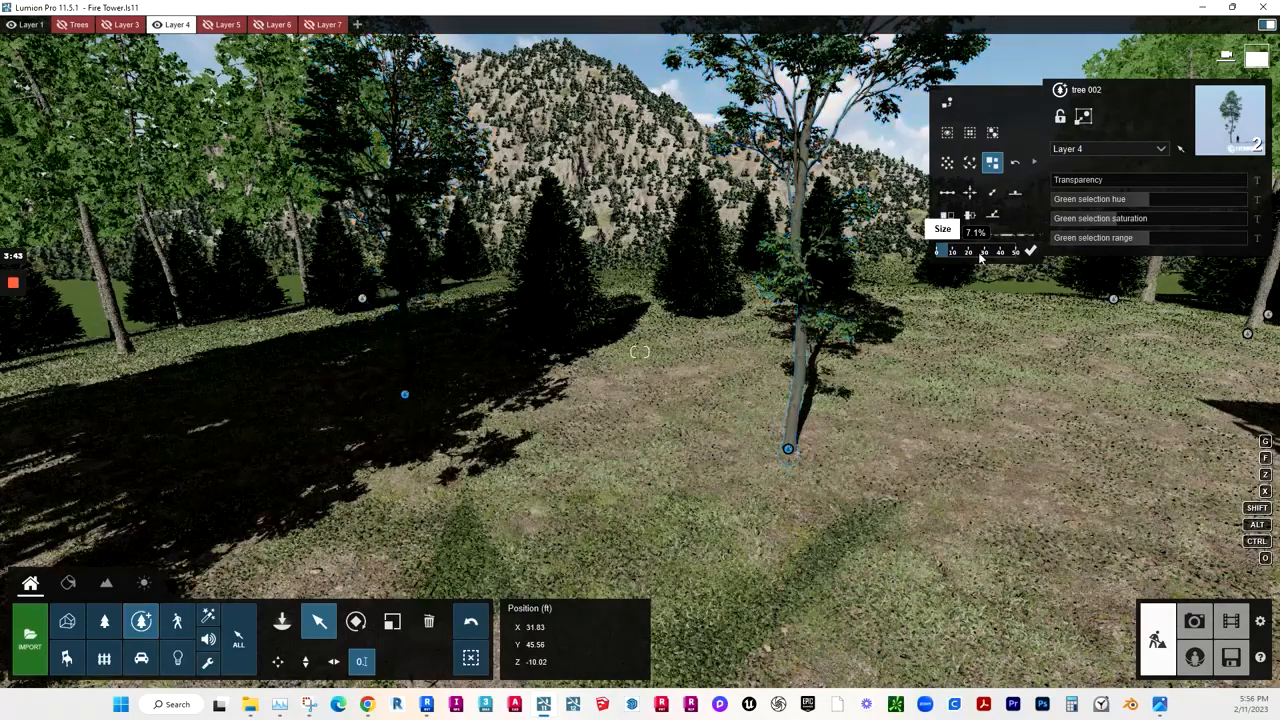
{"action": "left_click", "coordinate": [1030, 251]}
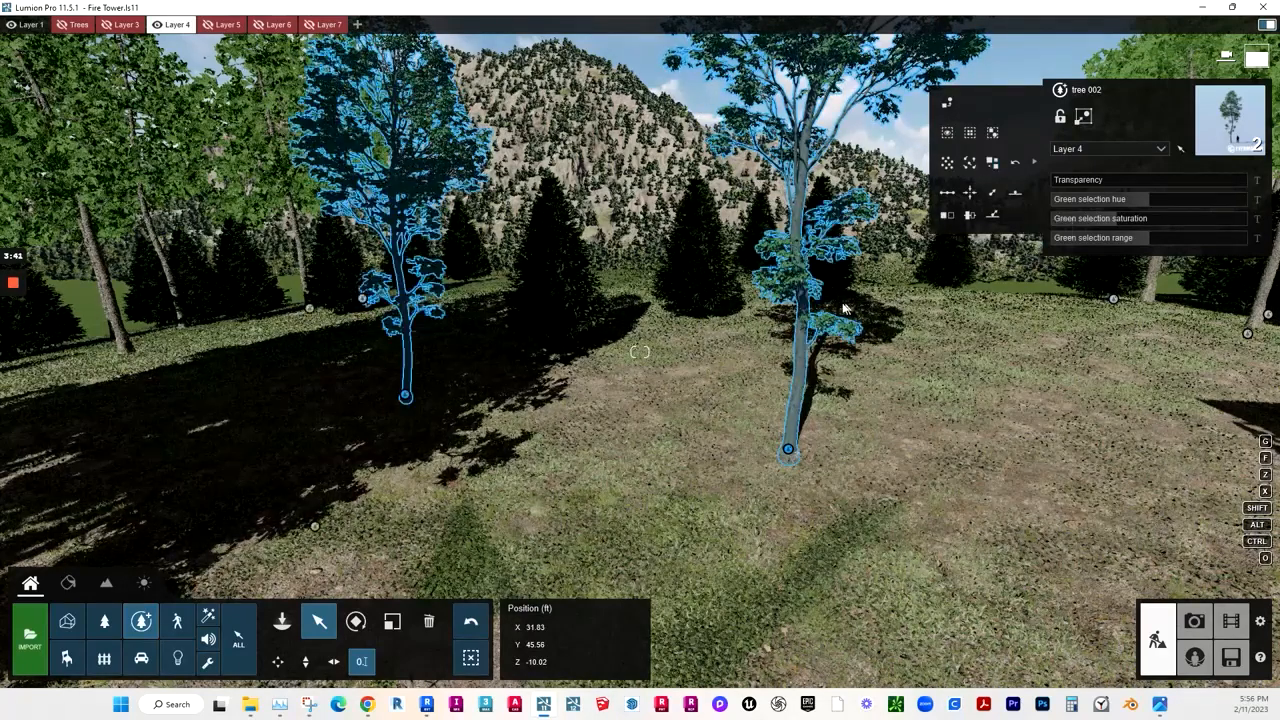
Reset the size and rotation of the two selected trees
{"action": "right_click_drag", "start_coordinate": [880, 330], "coordinate": [950, 352]}
{"action": "left_click", "coordinate": [970, 192]}
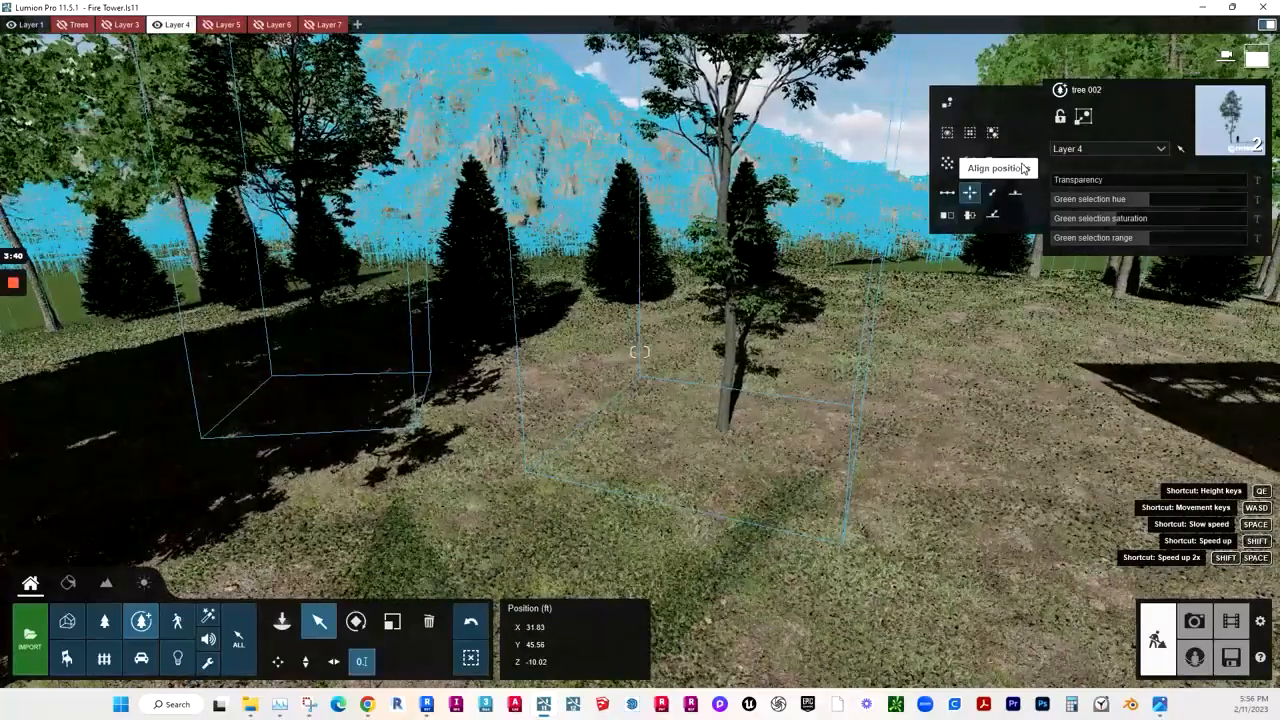
{"action": "left_click", "coordinate": [1014, 162]}
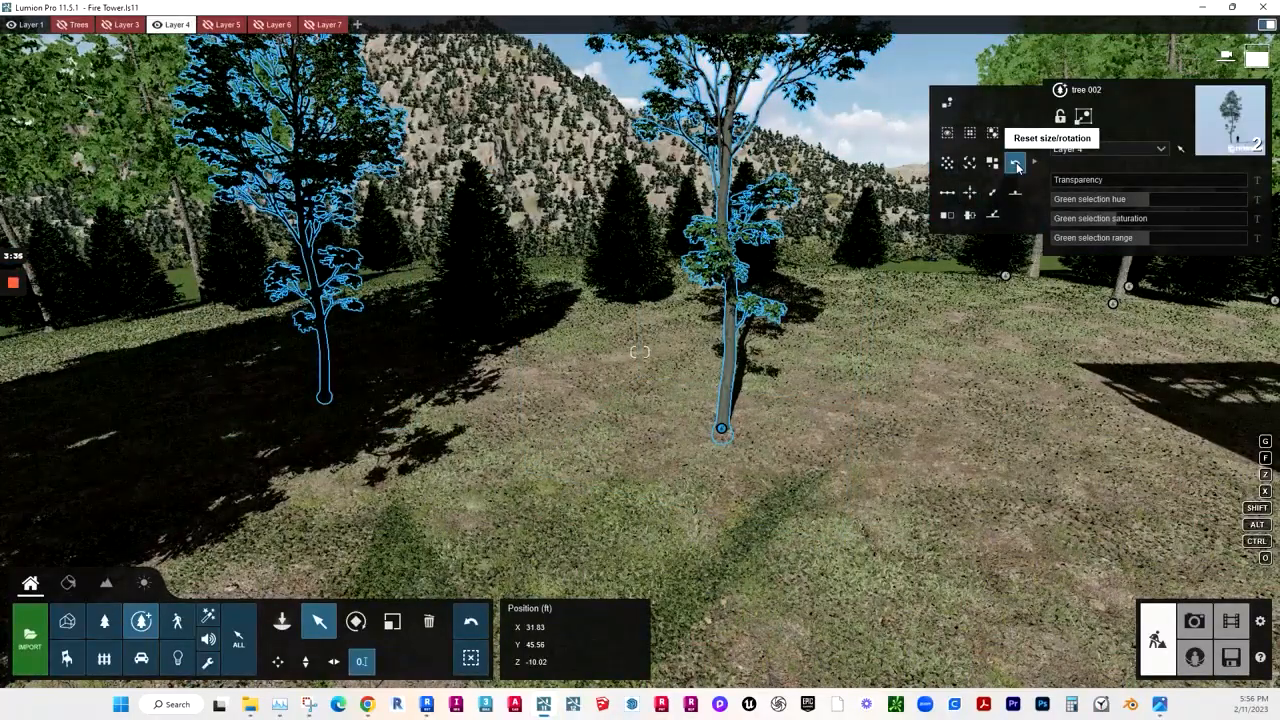
{"action": "left_click", "coordinate": [1013, 168]}
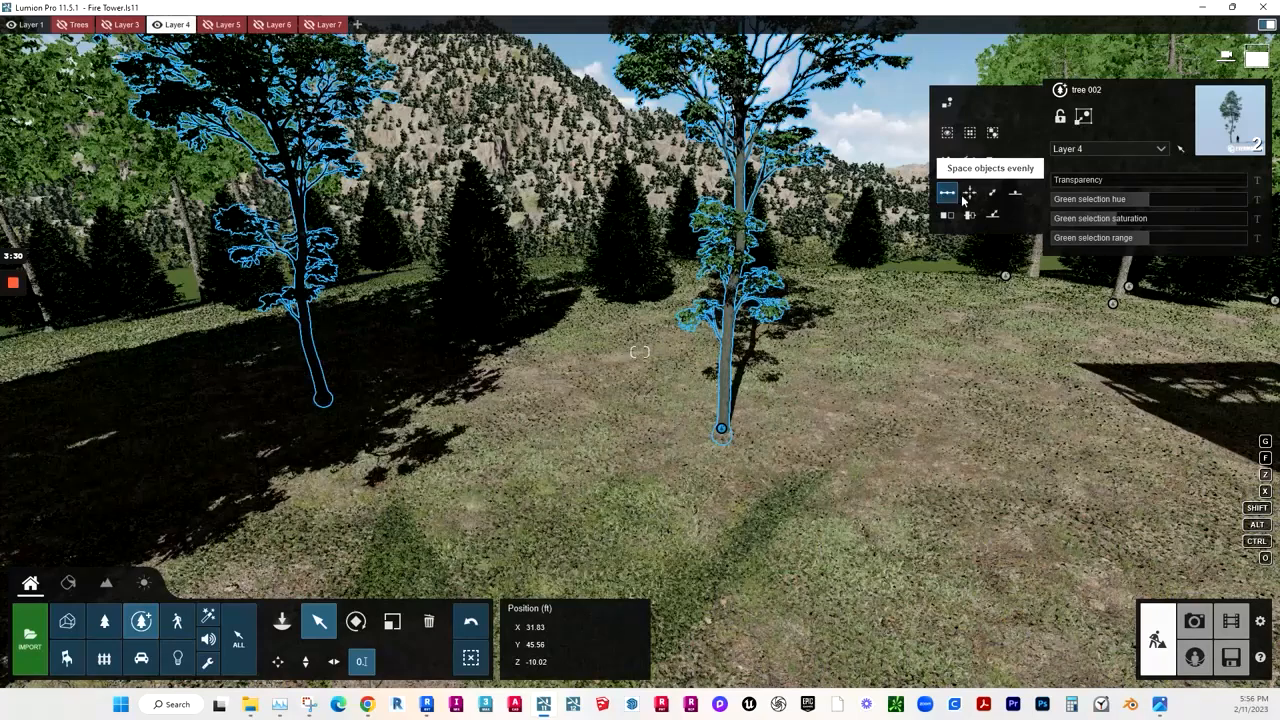
{"action": "left_click", "coordinate": [1016, 195]}
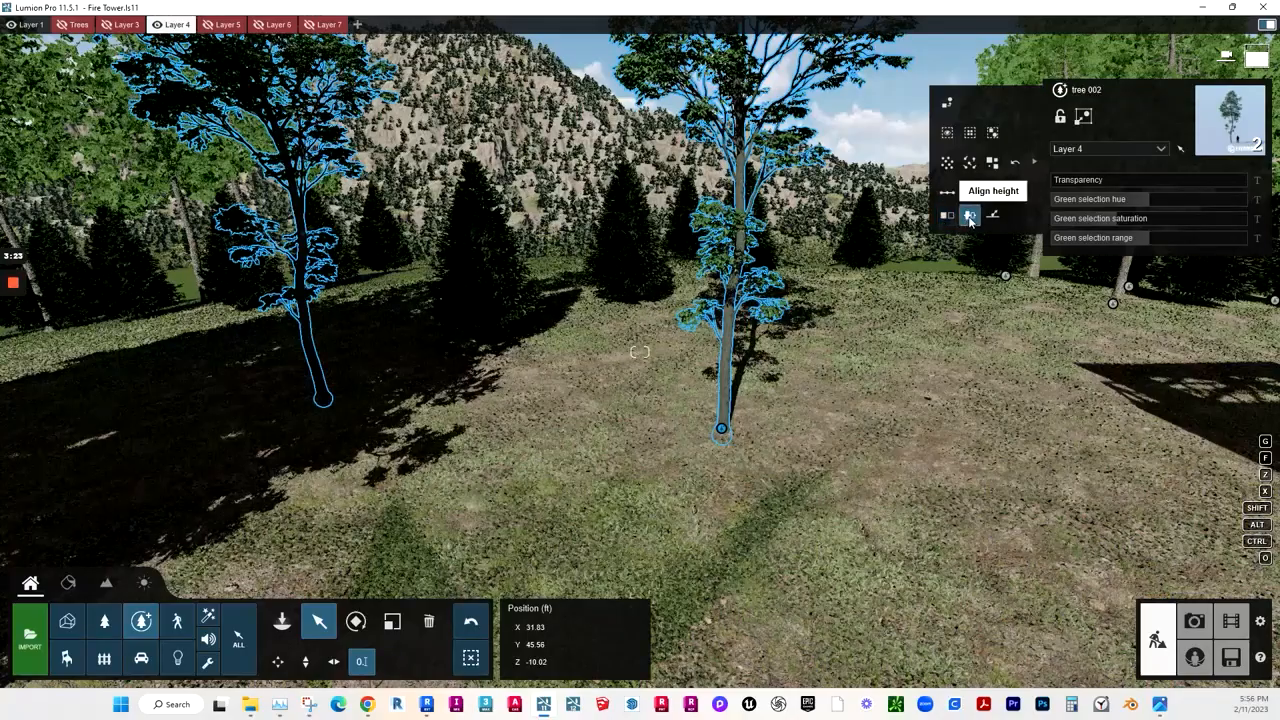
{"action": "left_click", "coordinate": [969, 219]}
Choose Wild Grass2 from the grass category of the nature library for placement beside the dirt path
{"action": "right_click_drag", "start_coordinate": [800, 330], "coordinate": [1142, 345]}
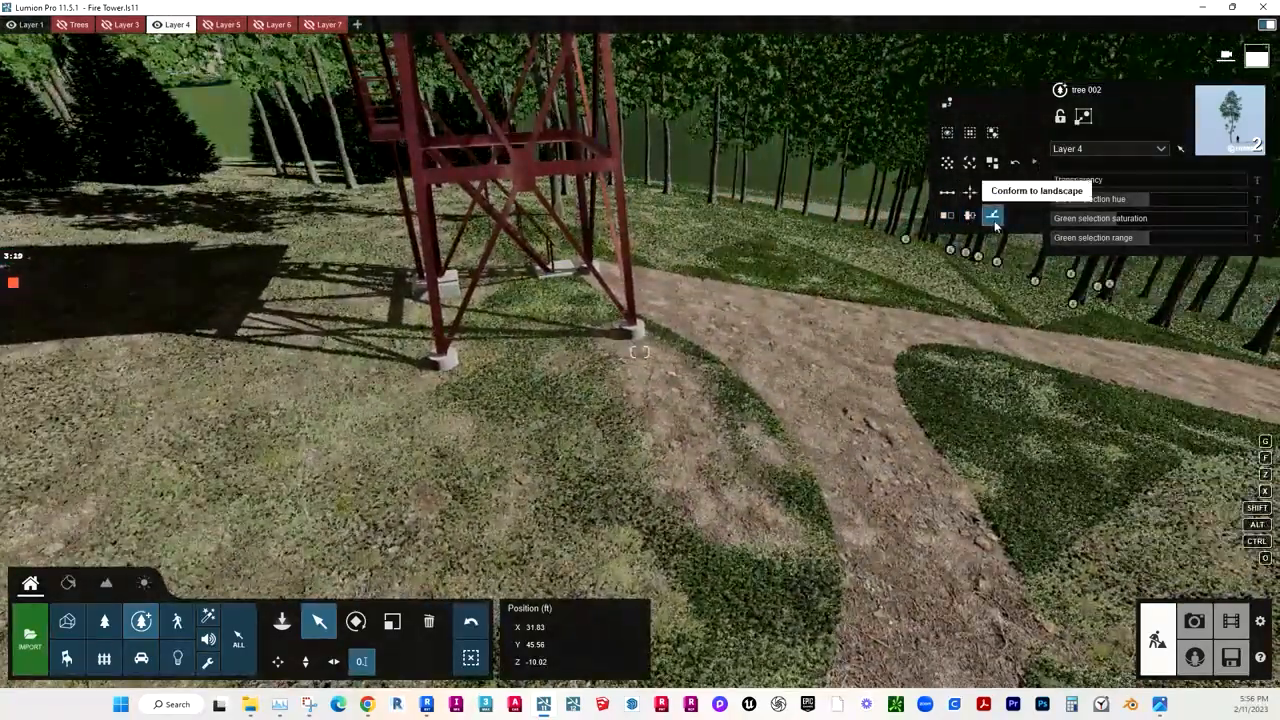
{"action": "right_click_drag", "start_coordinate": [645, 325], "coordinate": [760, 290]}
{"action": "left_click", "coordinate": [104, 623]}
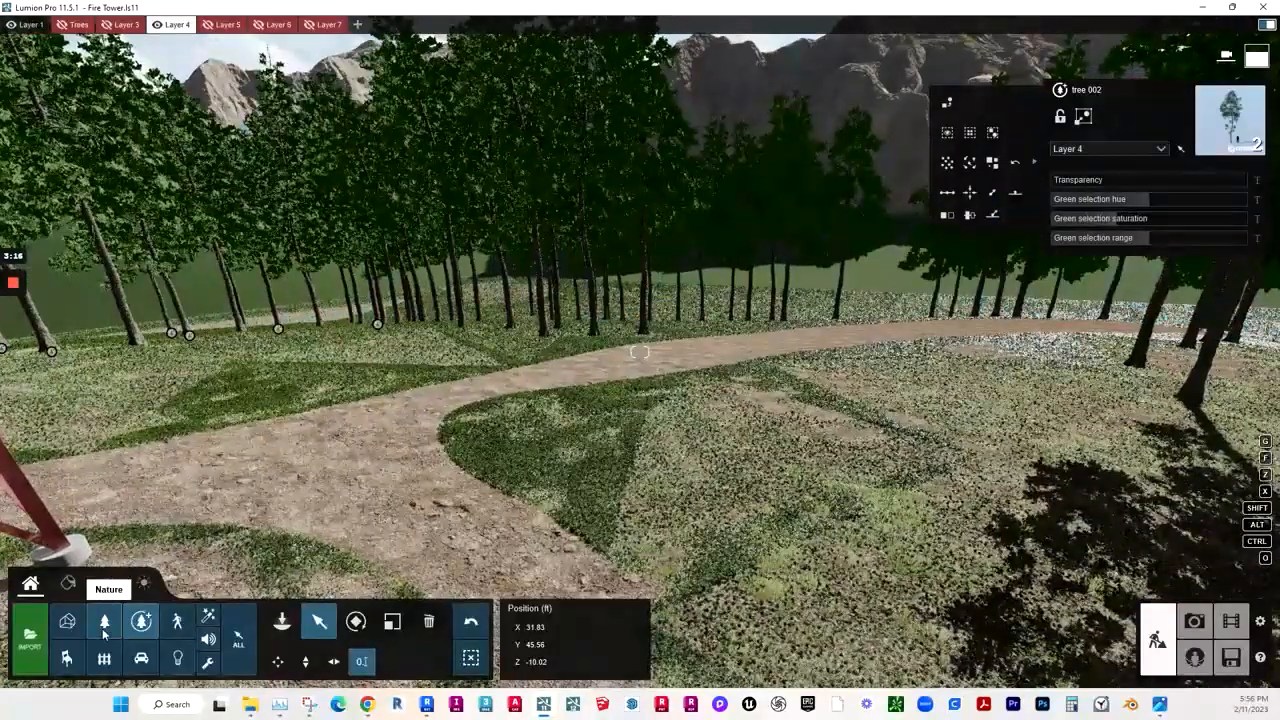
{"action": "left_click", "coordinate": [282, 624]}
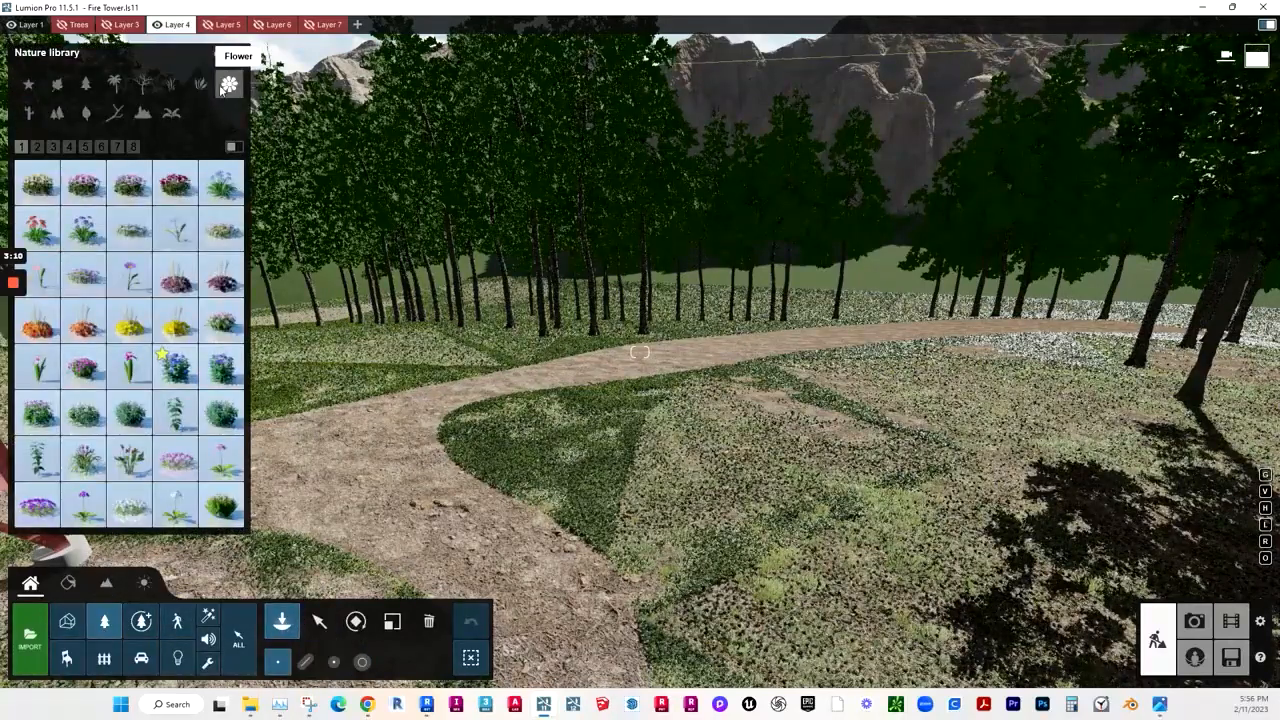
{"action": "left_click", "coordinate": [170, 88]}
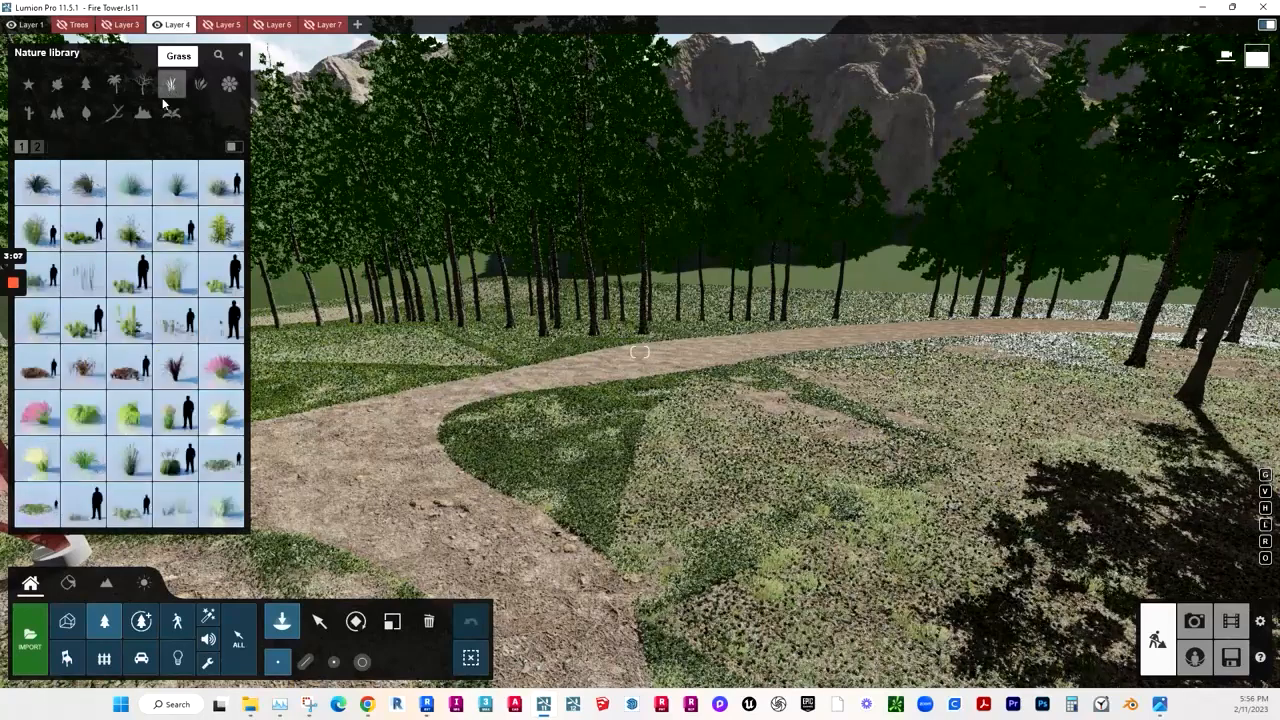
{"action": "left_click", "coordinate": [37, 147]}
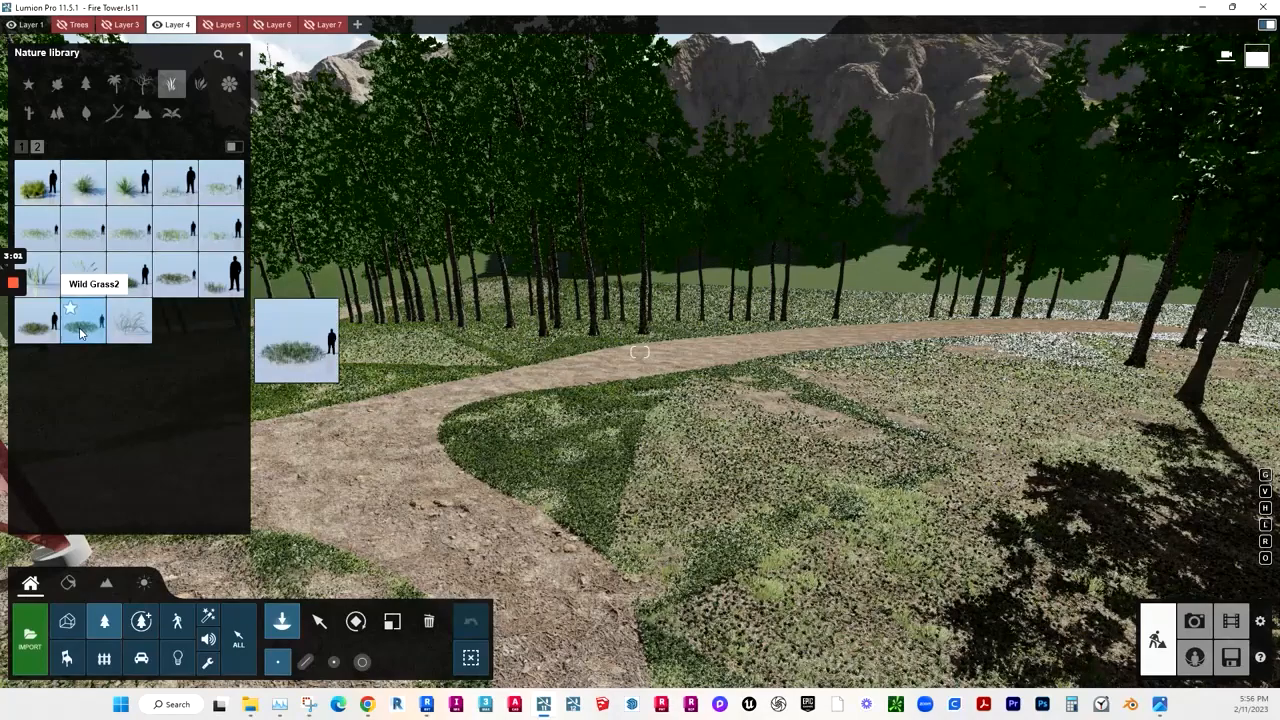
{"action": "right_click_drag", "start_coordinate": [590, 478], "coordinate": [590, 481]}
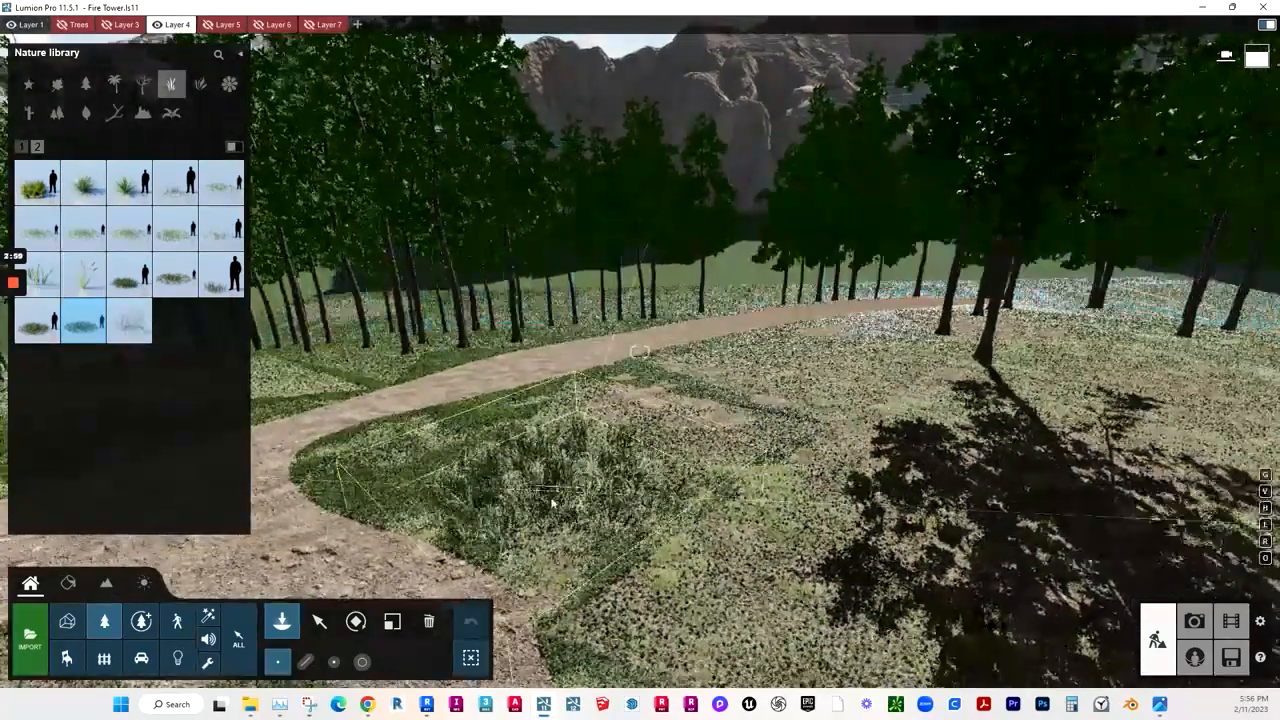
Adjust the brush density and paint Wild Grass2 over the ground beside and across the bend of the dirt path
{"action": "left_click", "coordinate": [362, 662]}
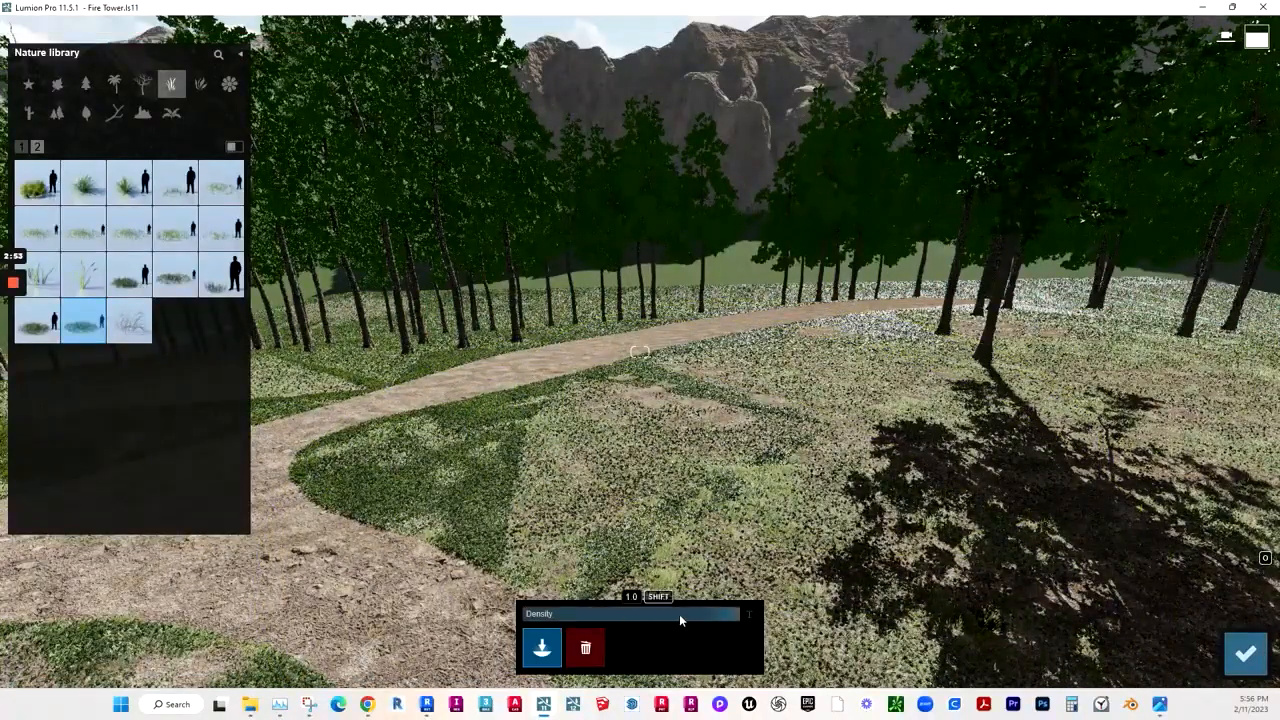
{"action": "left_click_drag", "start_coordinate": [705, 614], "coordinate": [599, 615]}
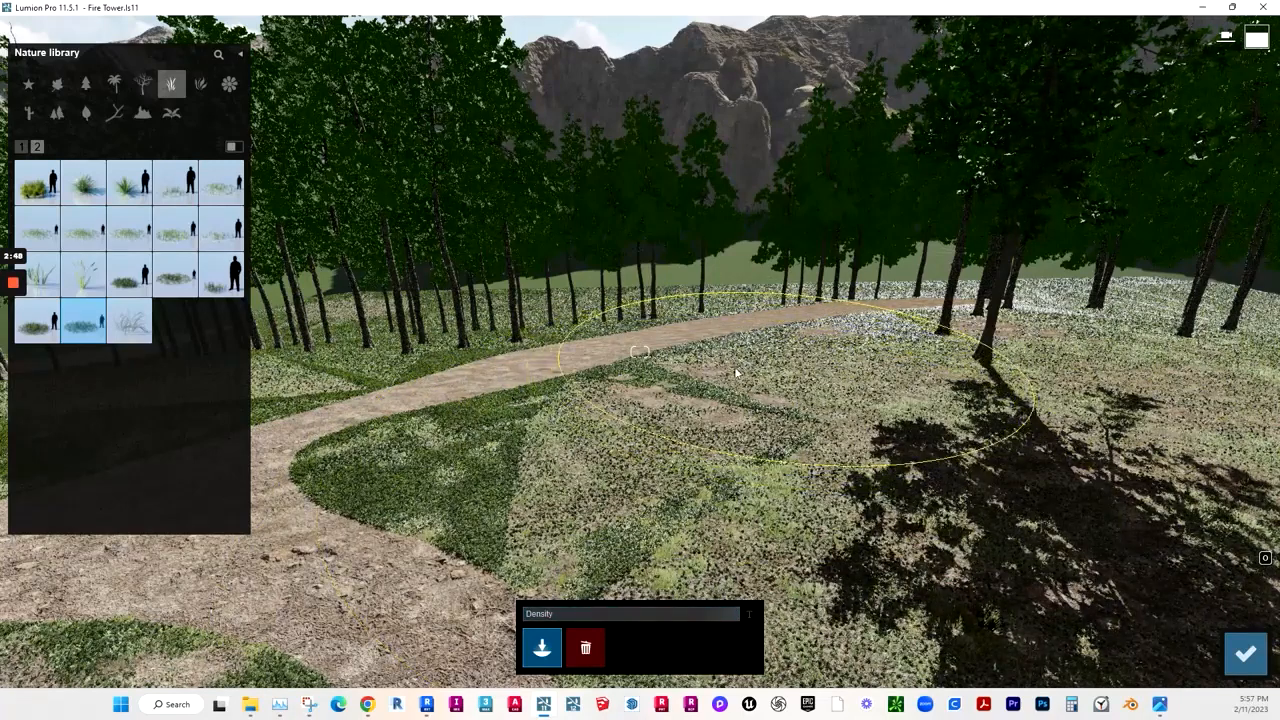
{"action": "mouse_move", "coordinate": [736, 373]}
{"action": "left_mouse_down"}
{"action": "mouse_move", "coordinate": [650, 410]}
{"action": "mouse_move", "coordinate": [526, 434]}
{"action": "left_mouse_up"}
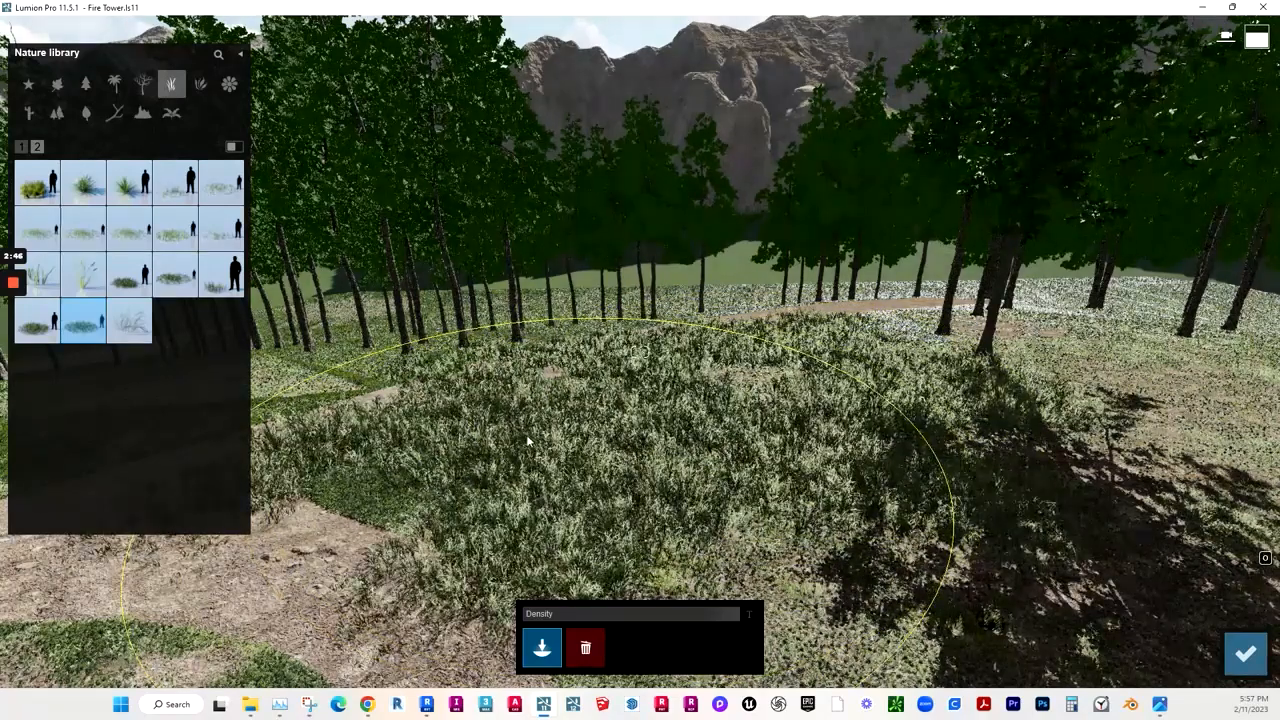
{"action": "left_click", "coordinate": [1245, 653]}
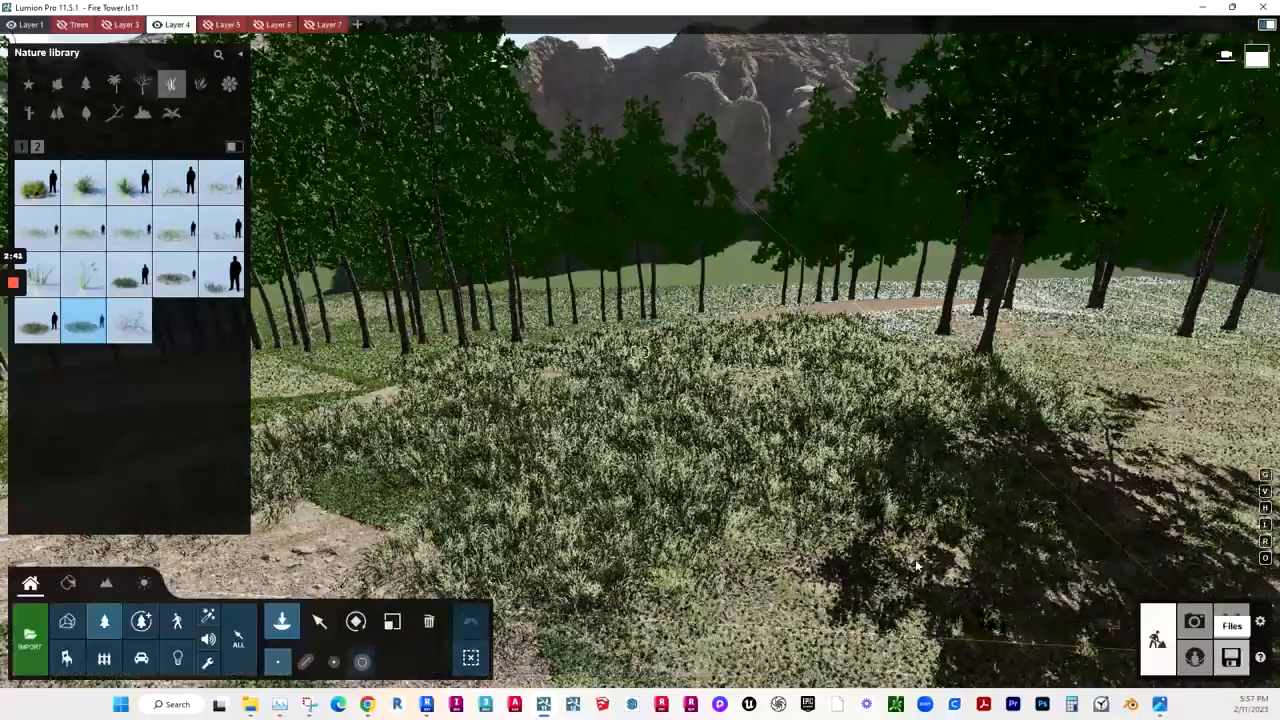
Examine the painted wild grass up close at ground level, including where it grows over the bare dirt path
{"action": "left_click", "coordinate": [319, 621]}
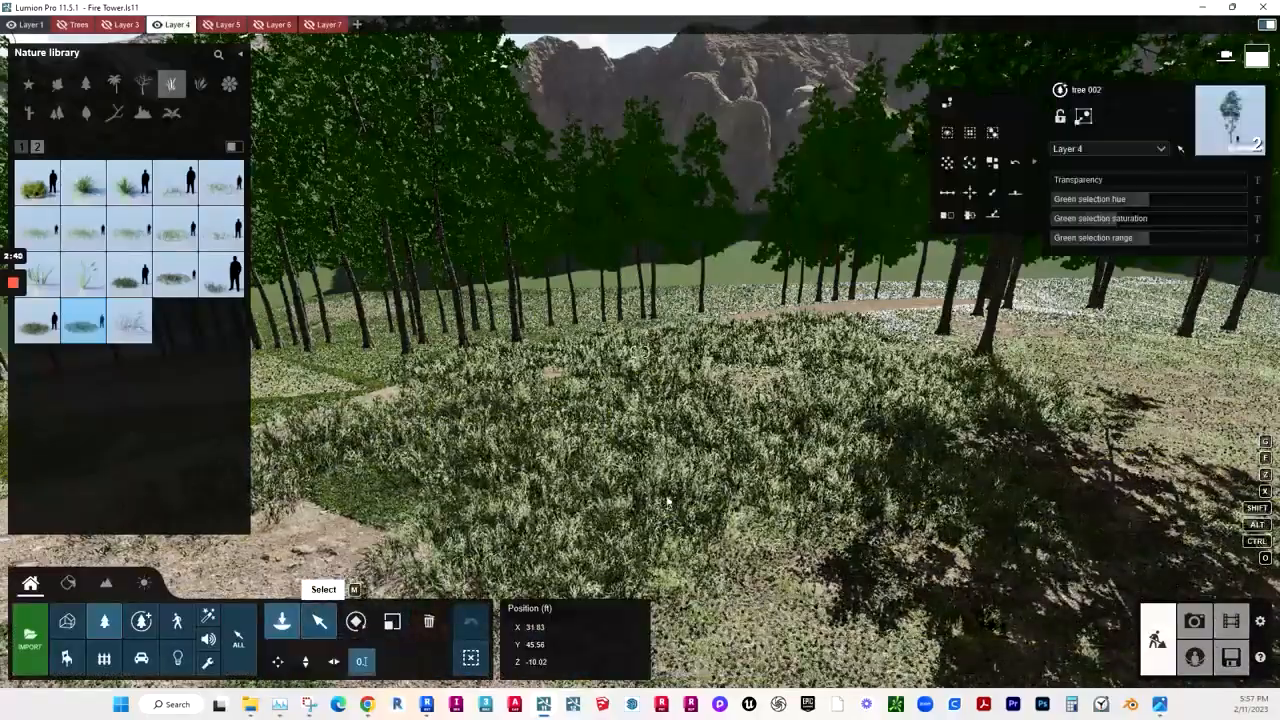
{"action": "right_click_drag", "start_coordinate": [748, 459], "coordinate": [760, 462]}
{"action": "key", "text": "w"}
{"action": "key", "text": "w"}
{"action": "key", "text": "w"}
{"action": "key", "text": "s"}
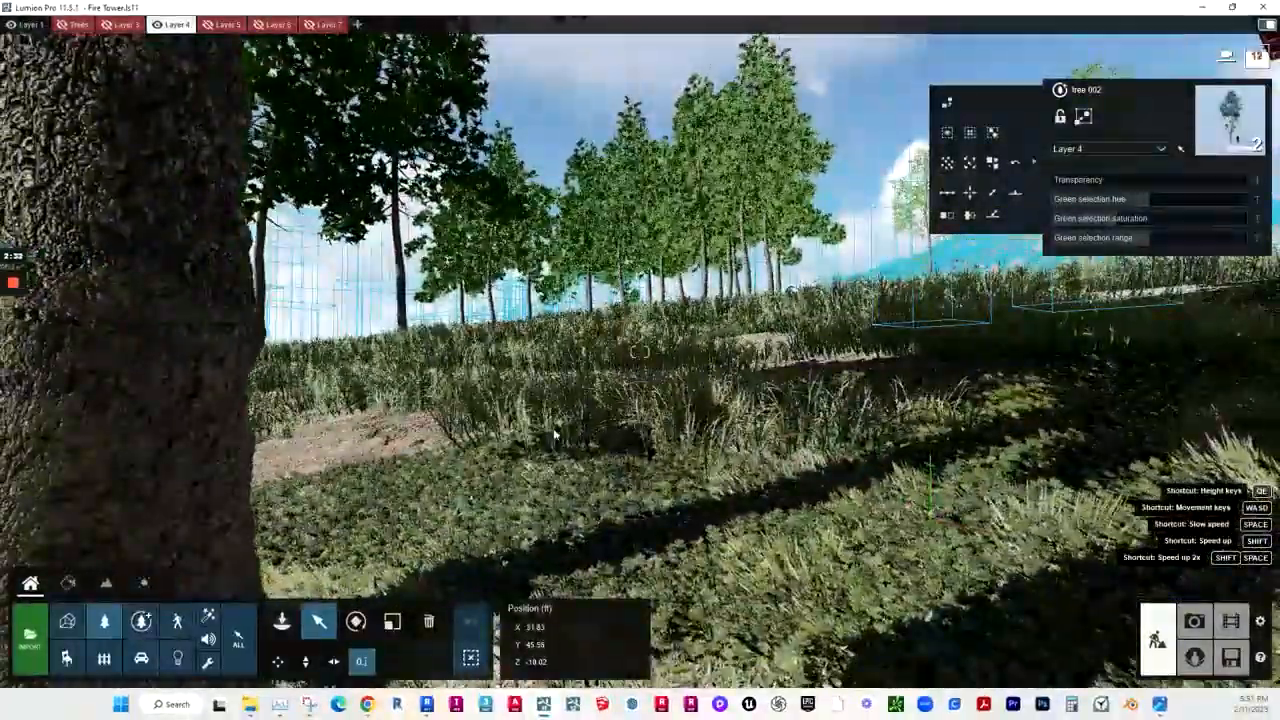
{"action": "right_click_drag", "start_coordinate": [620, 417], "coordinate": [566, 408]}
{"action": "key", "text": "w"}
{"action": "key", "text": "w"}
{"action": "key", "text": "s"}
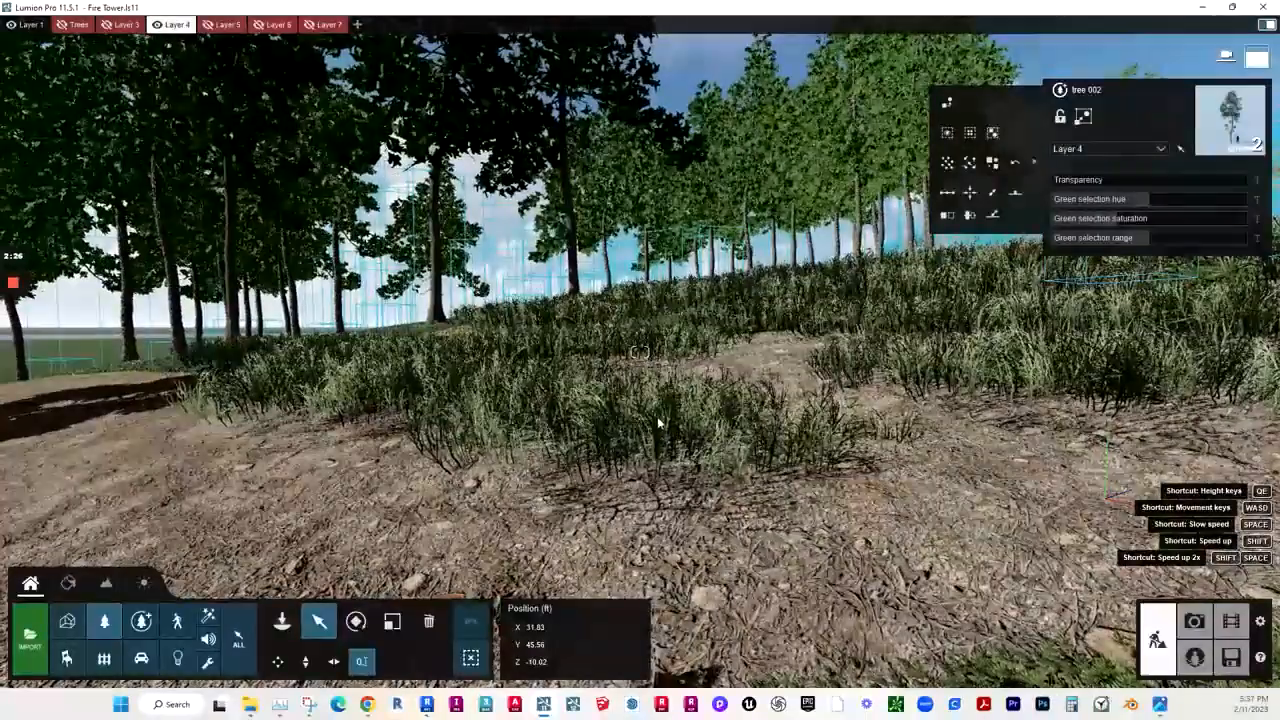
{"action": "middle_click_drag", "start_coordinate": [657, 423], "coordinate": [597, 428]}
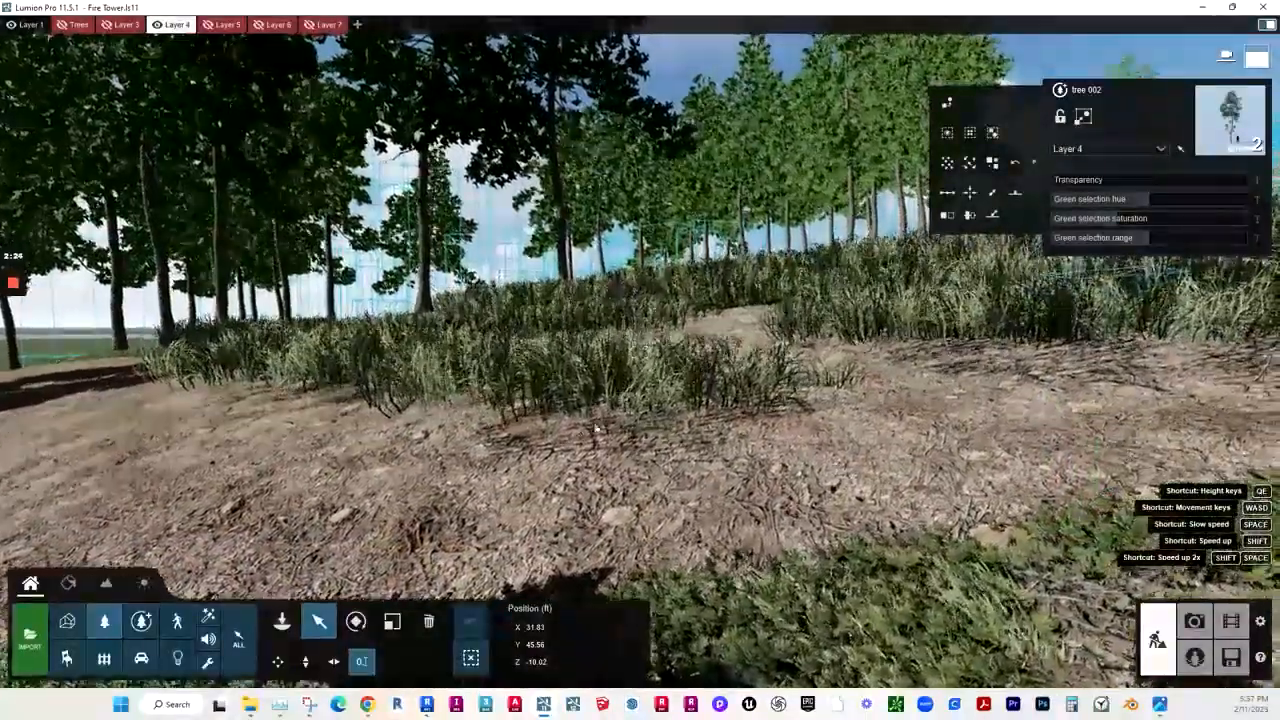
{"action": "key", "text": "w"}
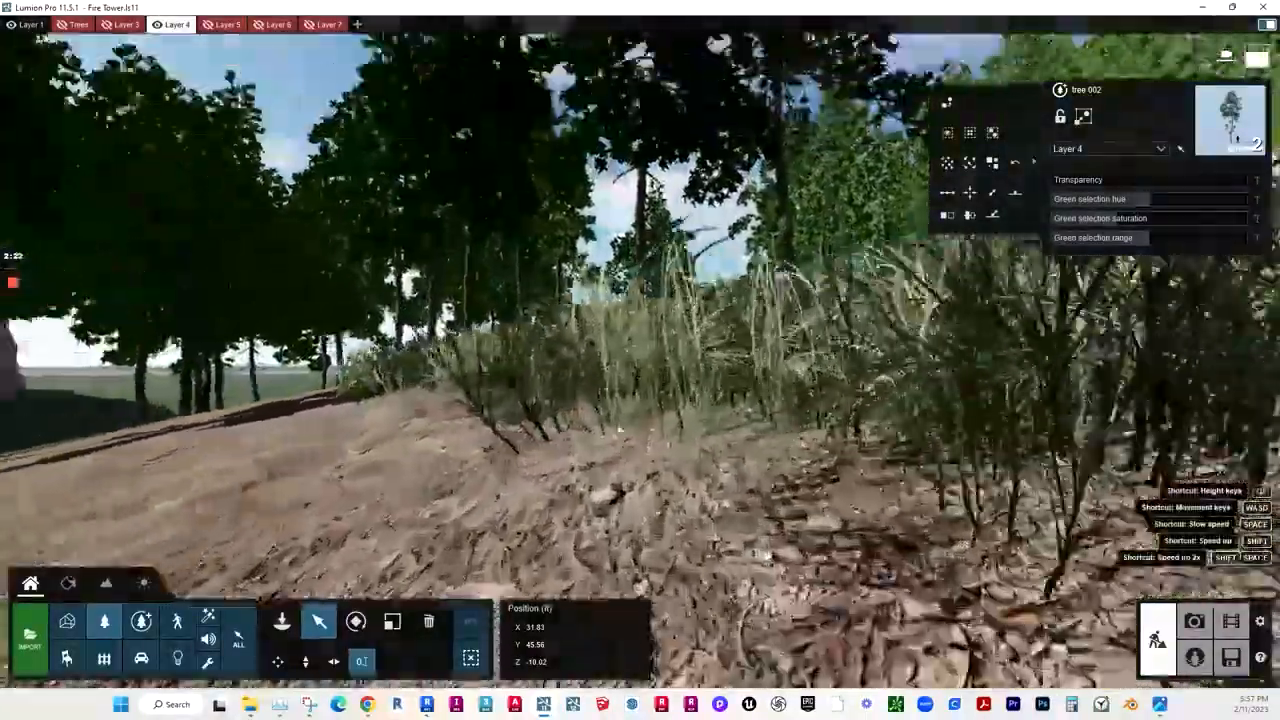
{"action": "key", "text": "s"}
{"action": "right_click_drag", "start_coordinate": [620, 430], "coordinate": [655, 362]}
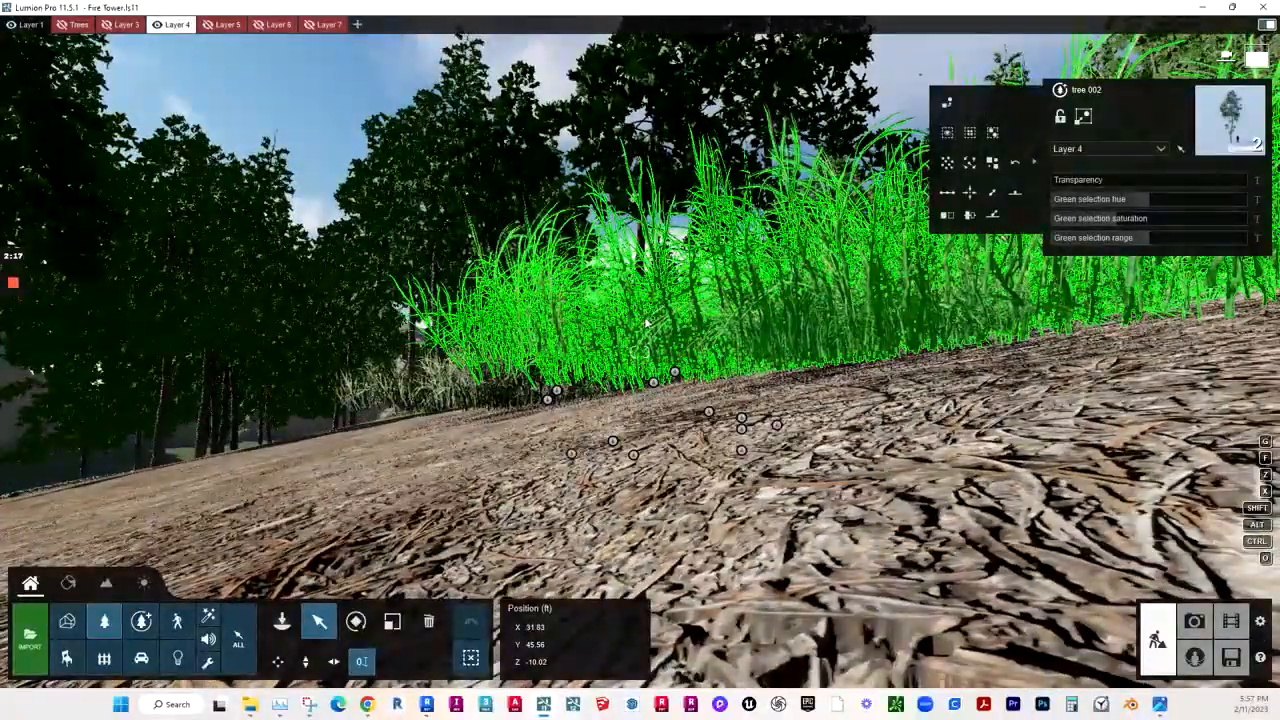
{"action": "key", "text": "q"}
{"action": "right_click_drag", "start_coordinate": [646, 323], "coordinate": [678, 353]}
{"action": "left_click", "coordinate": [392, 622]}
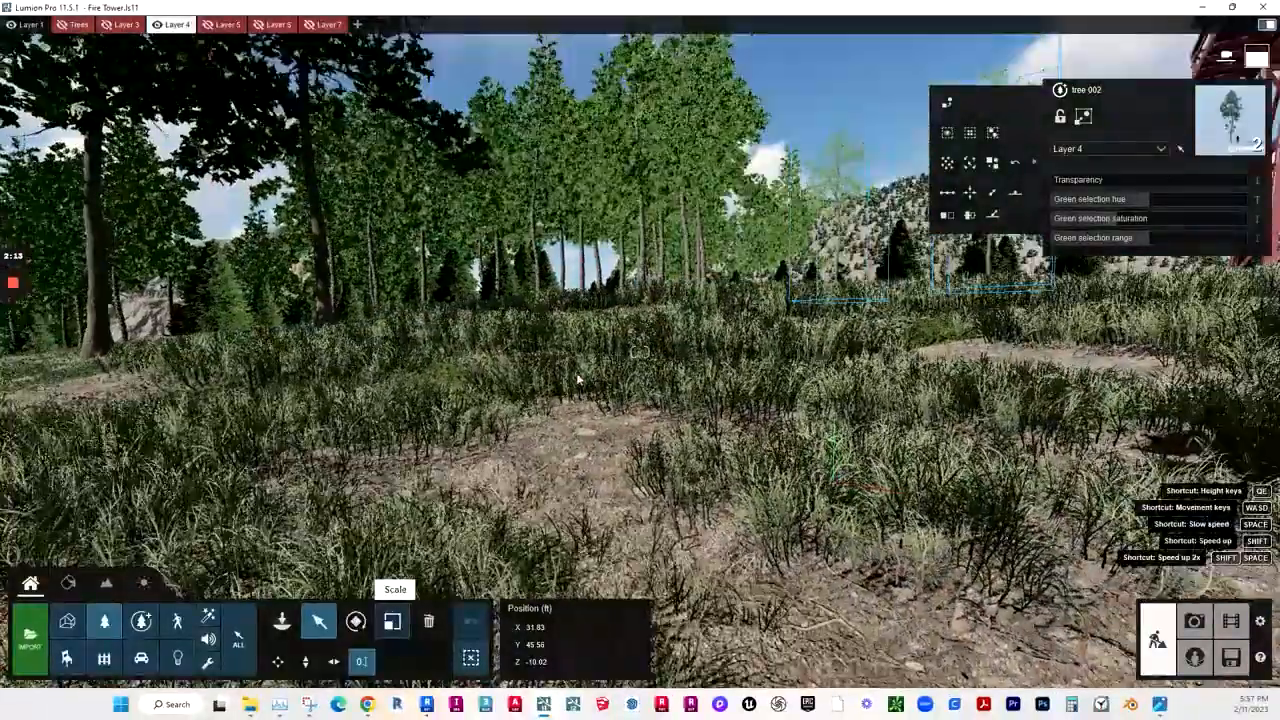
{"action": "right_click_drag", "start_coordinate": [577, 380], "coordinate": [531, 456]}
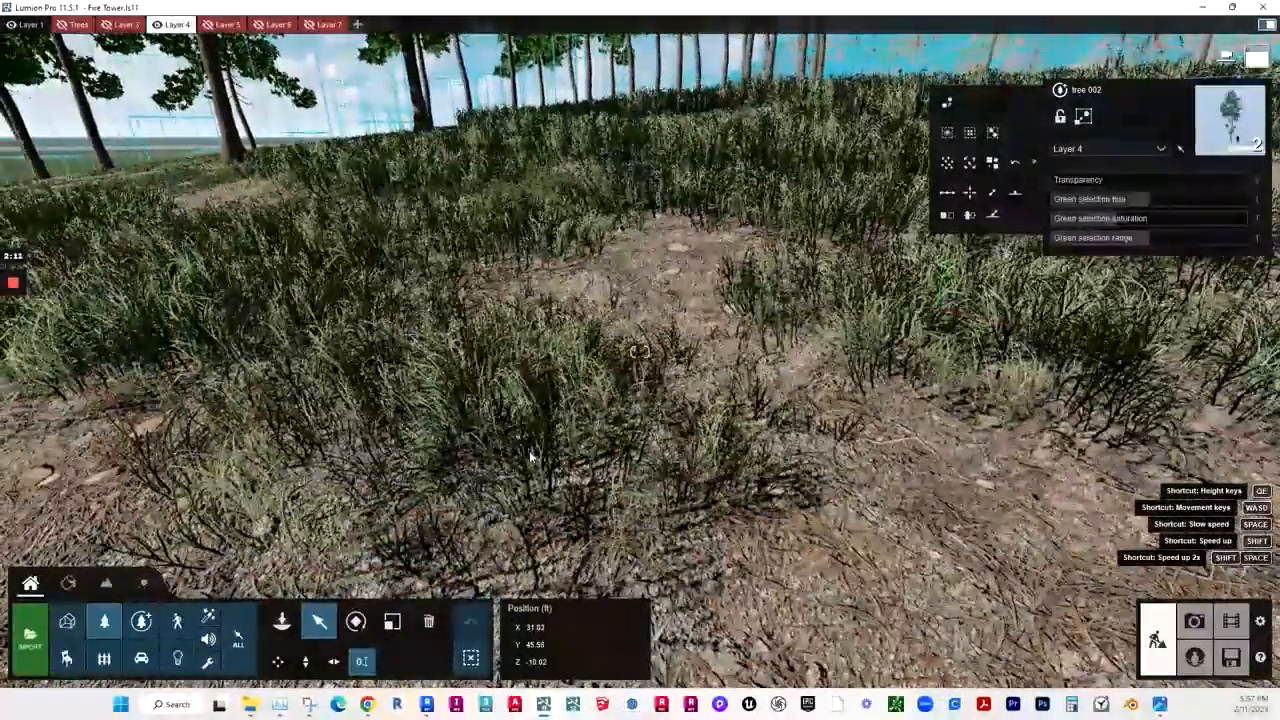
Select all Wild Grass2 plants, move them vertically off the ground, and conform them to the landscape
{"action": "left_click", "coordinate": [532, 378]}
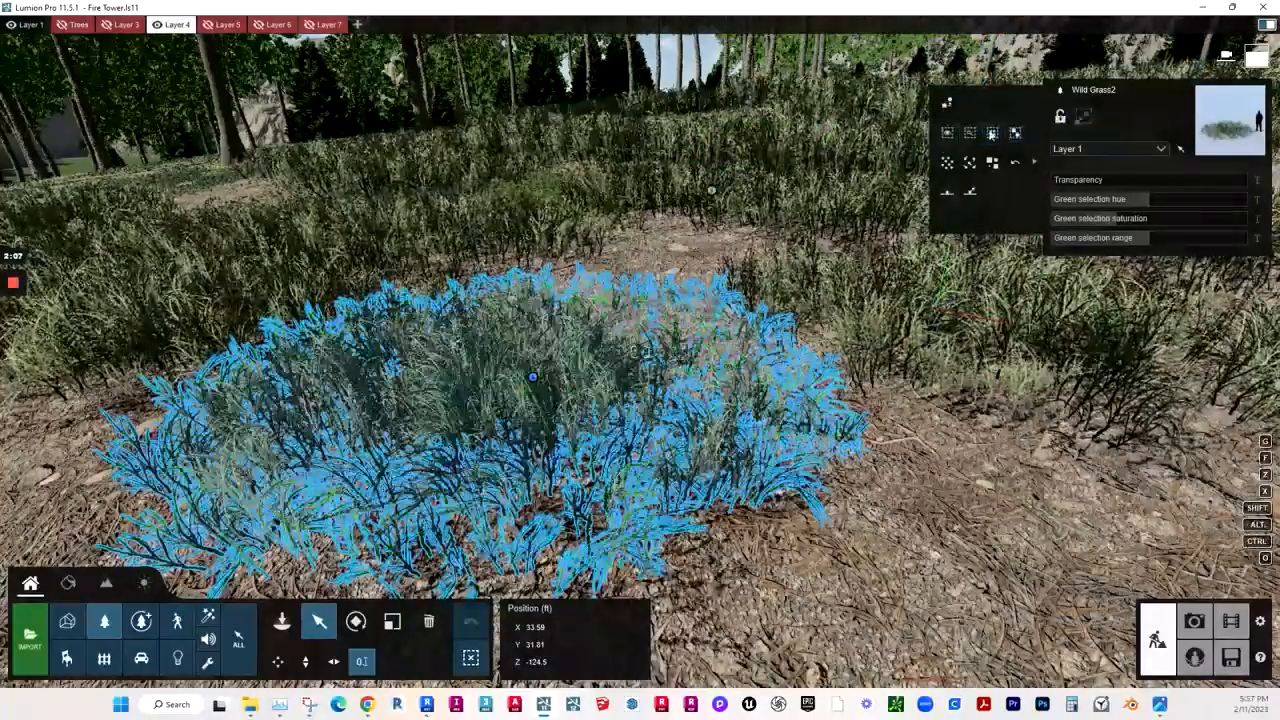
{"action": "left_click", "coordinate": [992, 133]}
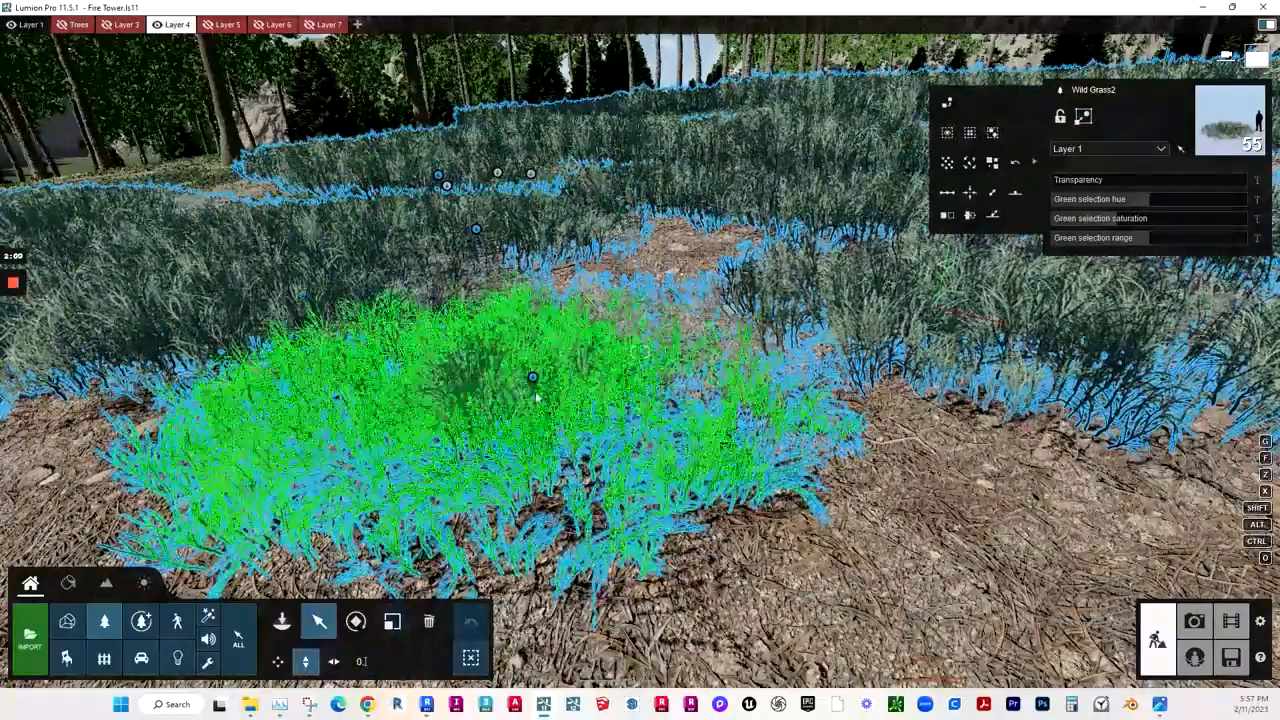
{"action": "left_click_drag", "start_coordinate": [535, 397], "coordinate": [530, 267]}
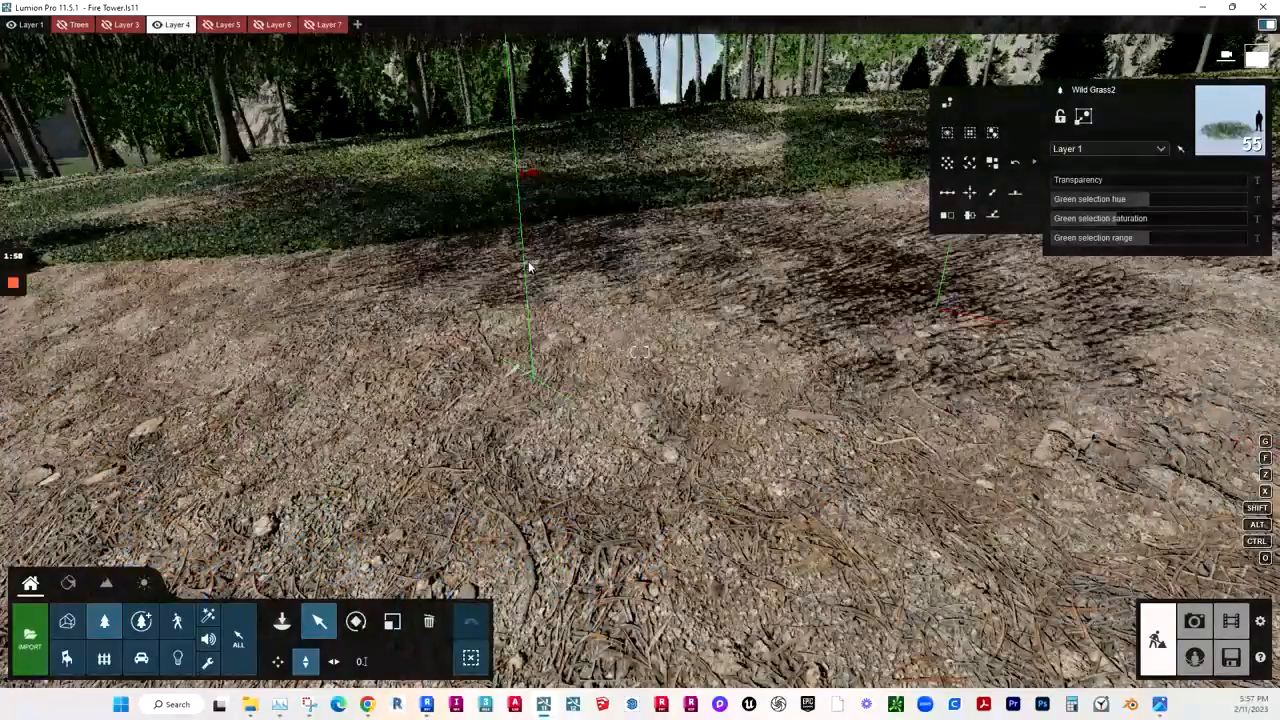
{"action": "left_click", "coordinate": [995, 218]}
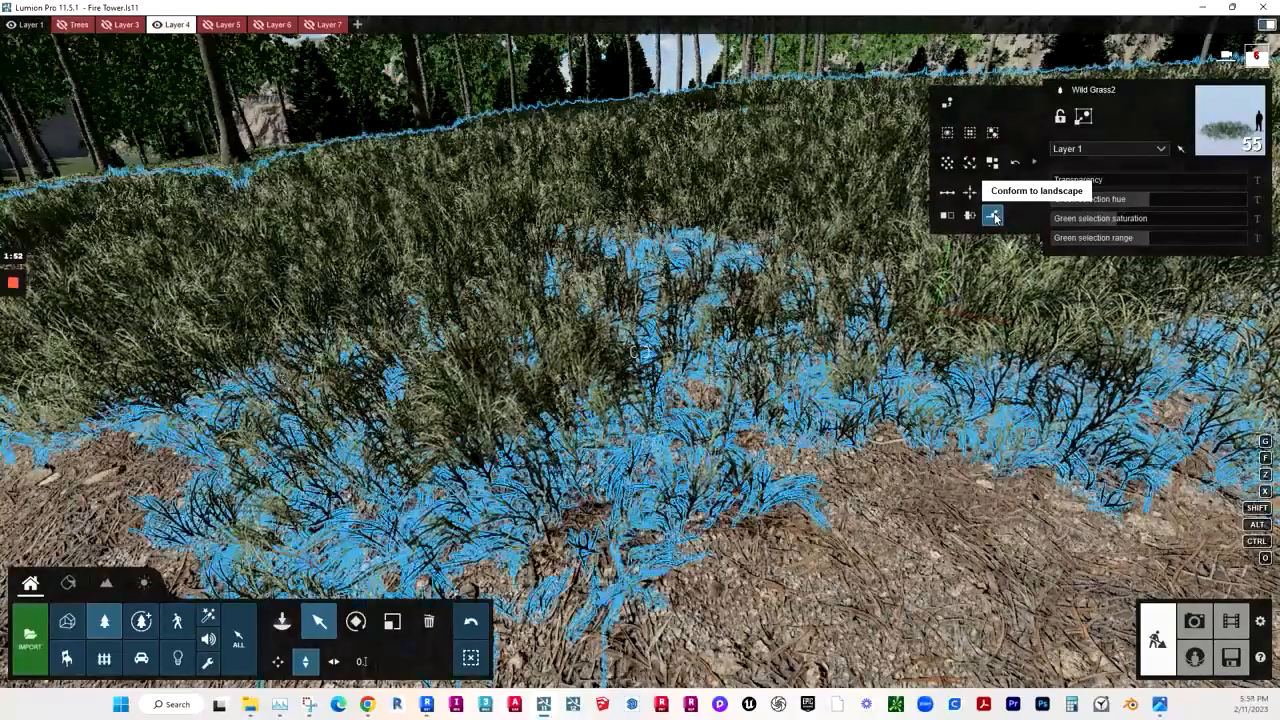
Clear the grass selection and examine how the wild grass sits on the sloping ground beside the path
{"action": "right_click_drag", "start_coordinate": [745, 335], "coordinate": [612, 286]}
{"action": "key", "text": "s"}
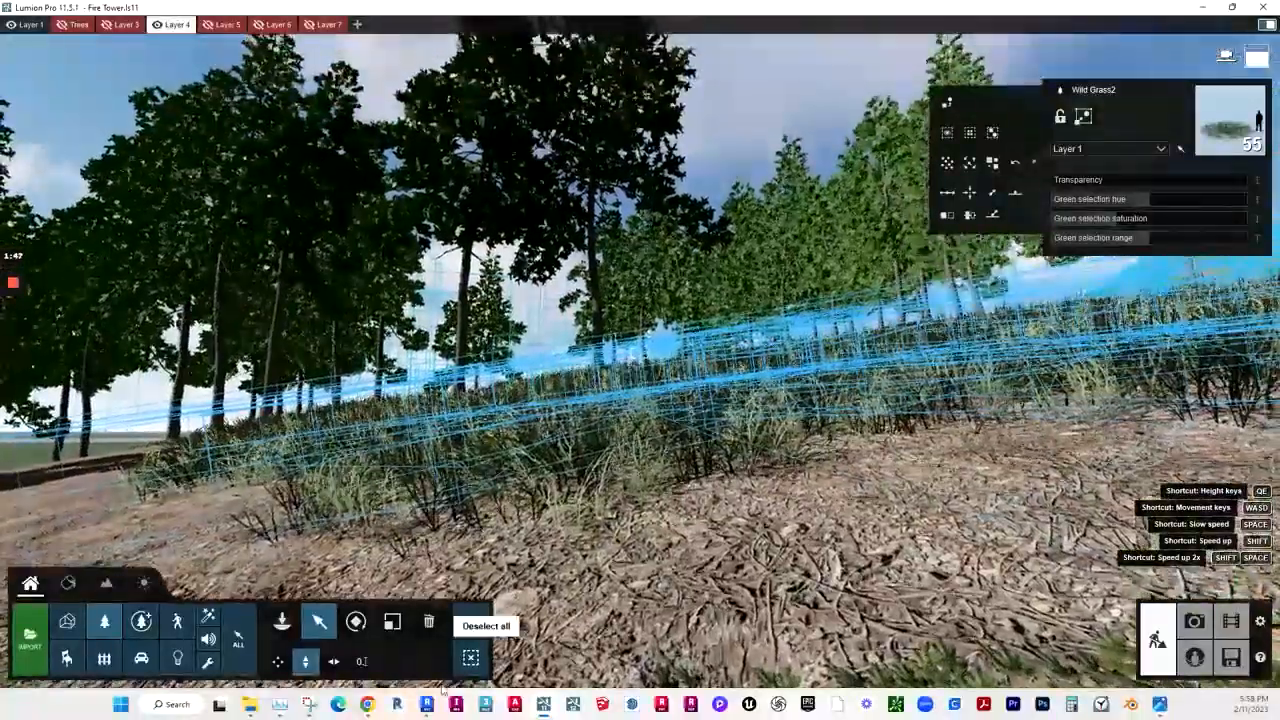
{"action": "left_click", "coordinate": [470, 658]}
{"action": "right_click_drag", "start_coordinate": [860, 478], "coordinate": [927, 459]}
{"action": "key", "text": "d"}
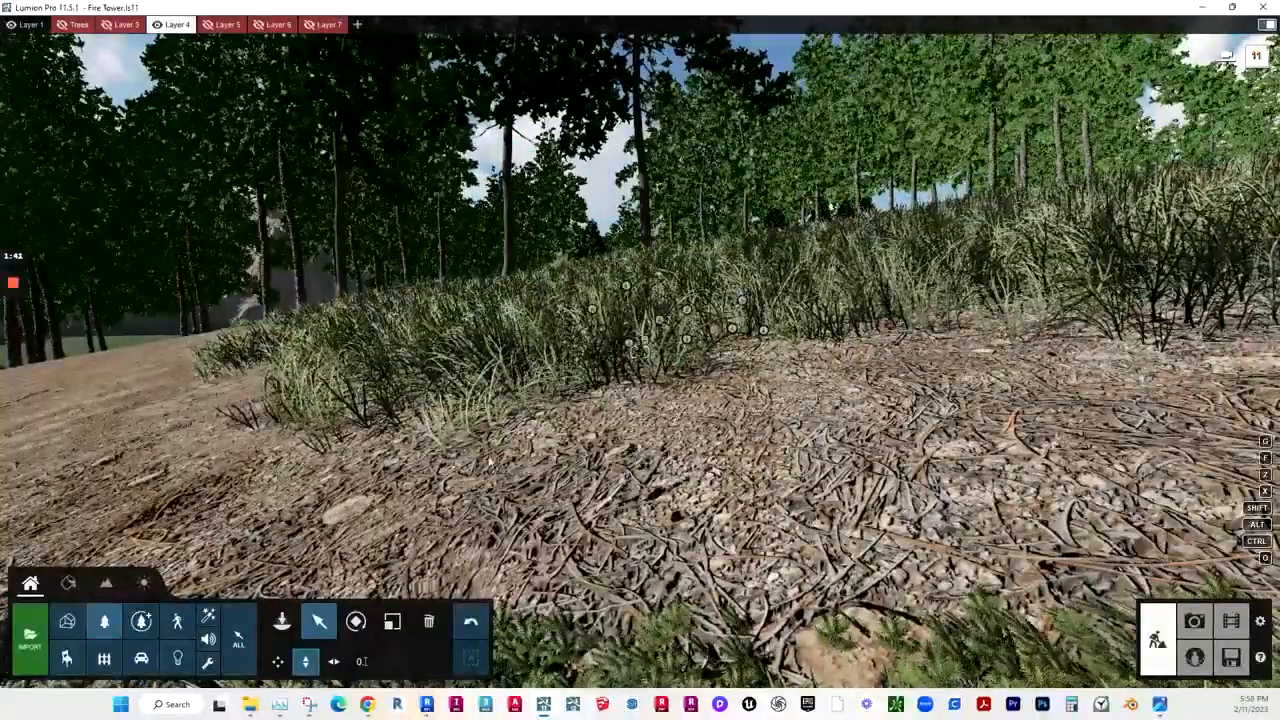
{"action": "right_click_drag", "start_coordinate": [702, 433], "coordinate": [800, 395]}
{"action": "key", "text": "w"}
{"action": "key", "text": "w"}
{"action": "key", "text": "w"}
{"action": "right_click_drag", "start_coordinate": [610, 448], "coordinate": [545, 475]}
{"action": "key", "text": "s"}
{"action": "key", "text": "w"}
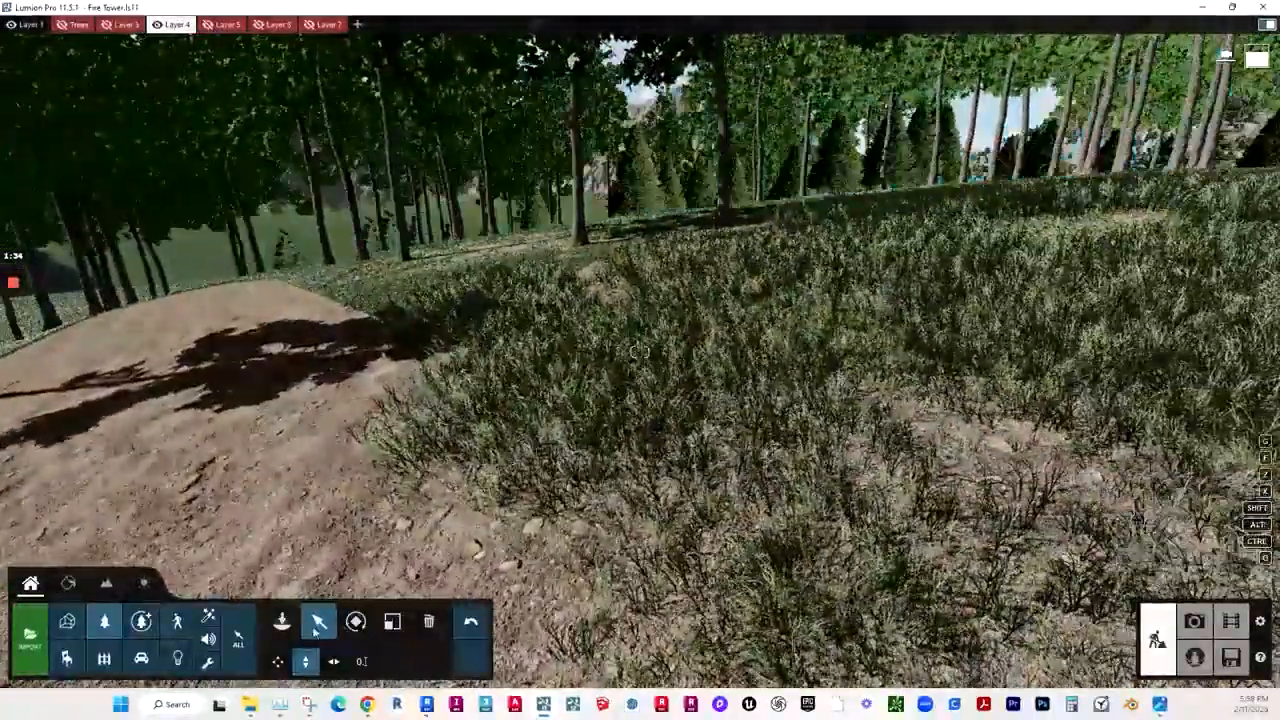
Select one Wild Grass2 clump, extend the selection to all similar plants, and delete them from the landscape
{"action": "left_click", "coordinate": [530, 400]}
{"action": "left_click", "coordinate": [530, 400]}
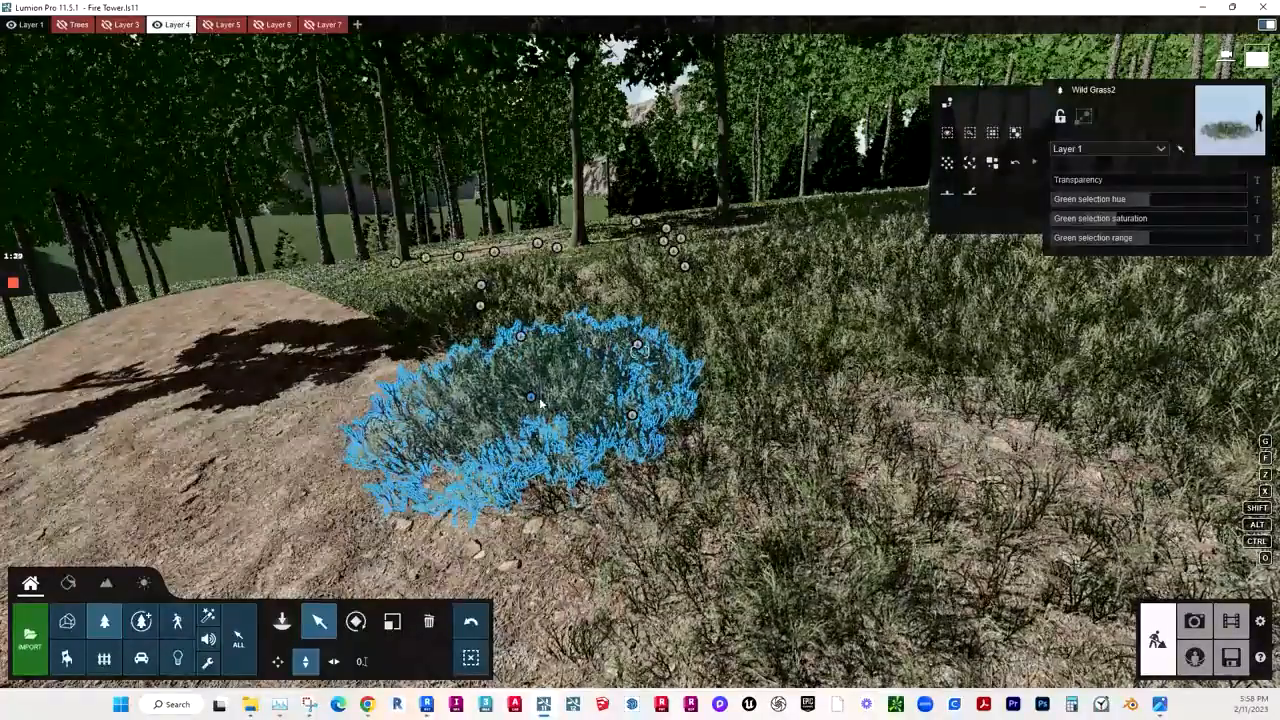
{"action": "left_click", "coordinate": [993, 133]}
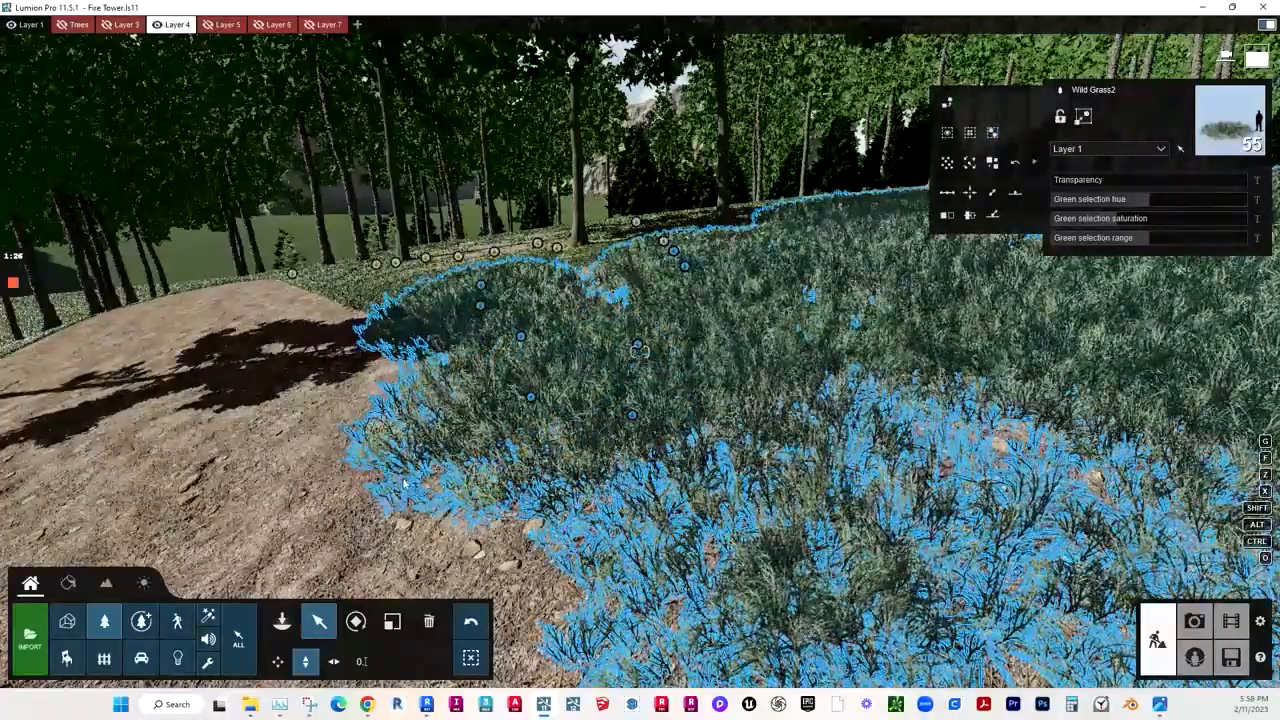
{"action": "left_click", "coordinate": [427, 628]}
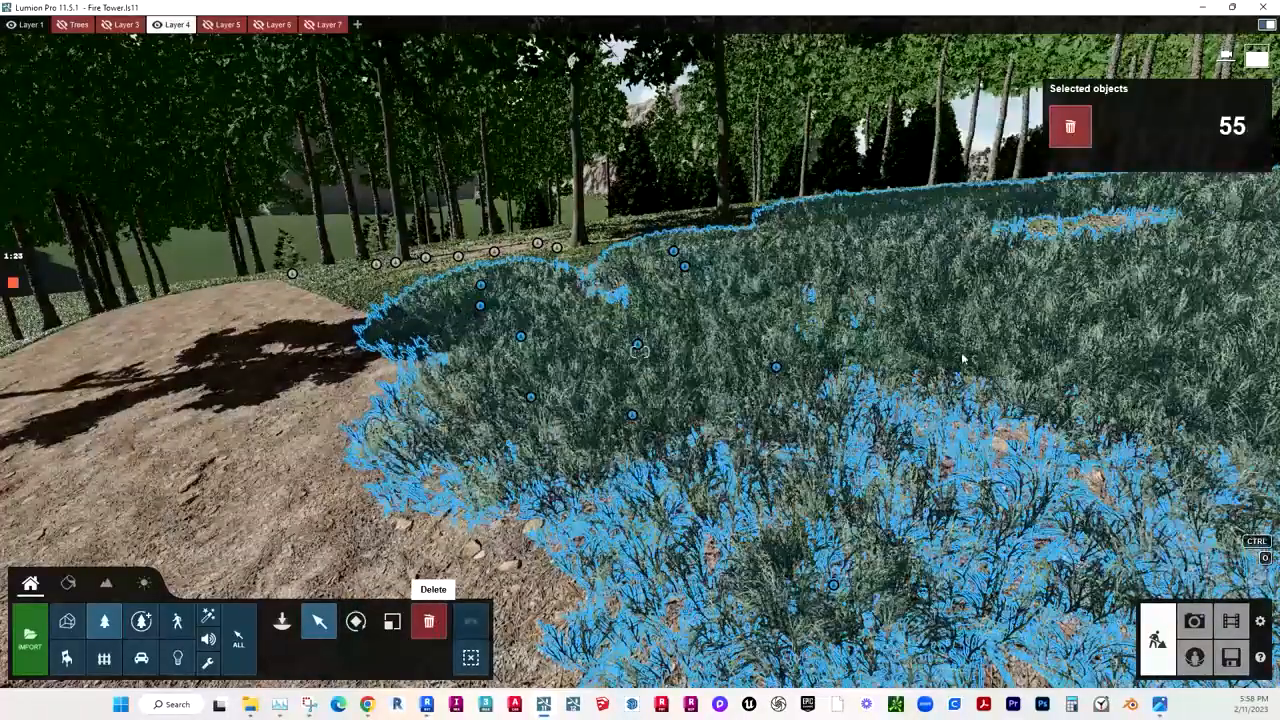
{"action": "left_click", "coordinate": [1069, 141]}
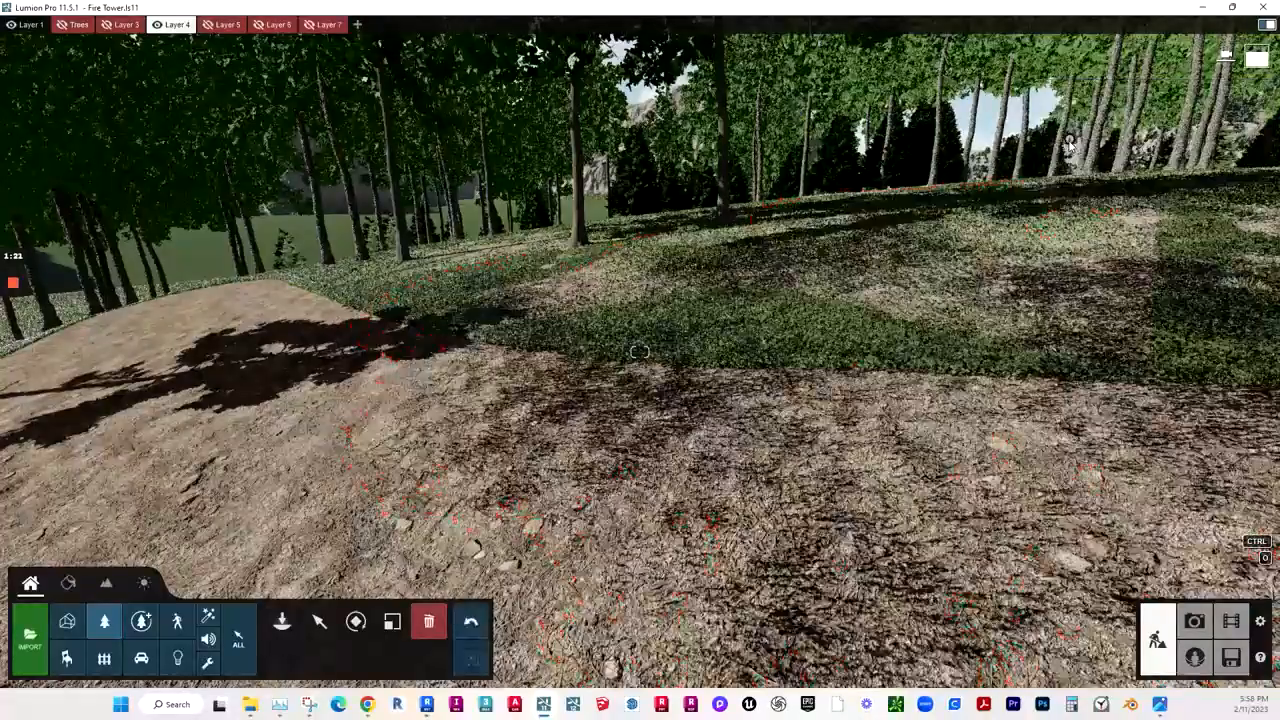
Select a Pine 004 tree in the grove from the fine-detail nature category and set its heading to 0°
{"action": "right_click_drag", "start_coordinate": [805, 287], "coordinate": [1000, 190]}
{"action": "key", "text": "w"}
{"action": "right_click_drag", "start_coordinate": [690, 505], "coordinate": [762, 490]}
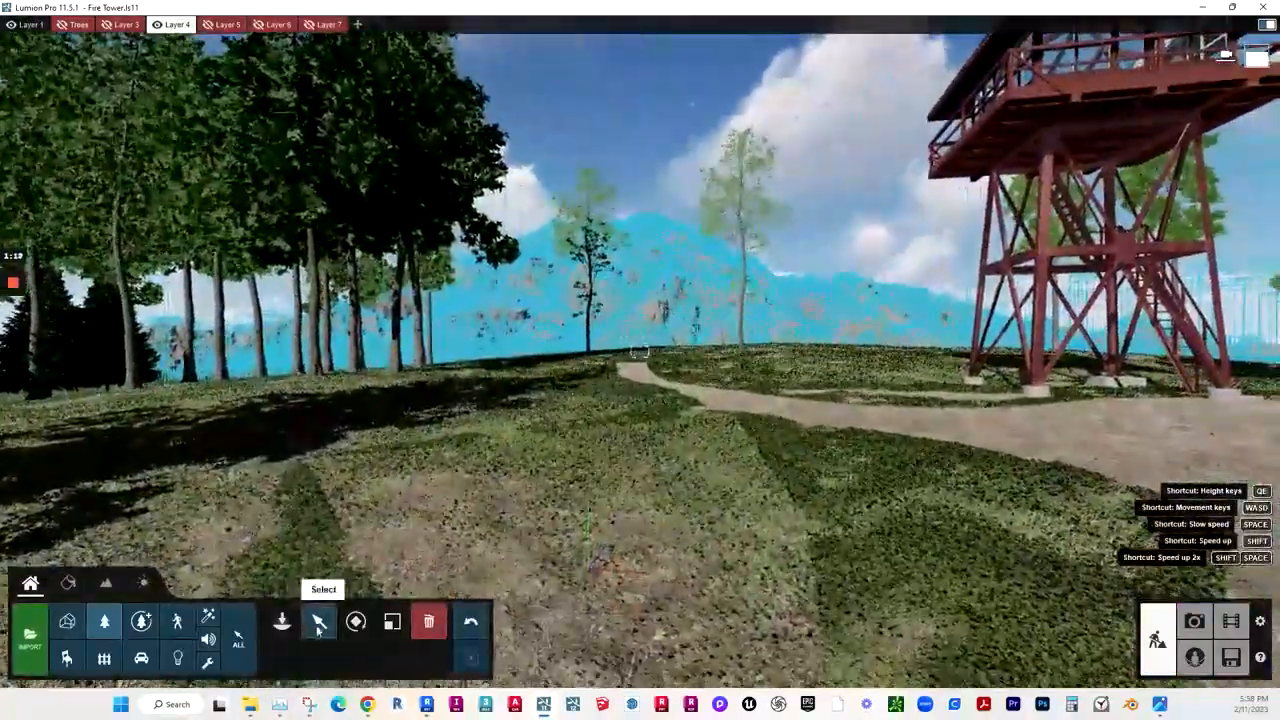
{"action": "left_click", "coordinate": [318, 622]}
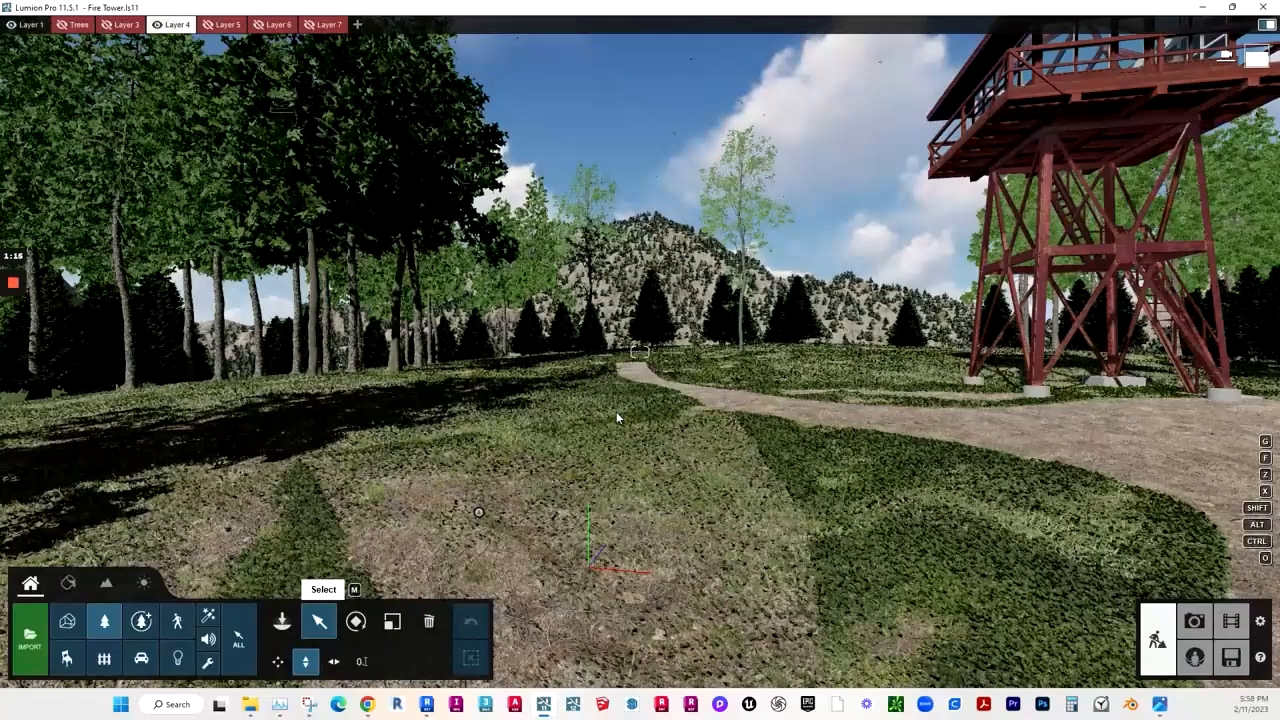
{"action": "right_click_drag", "start_coordinate": [616, 411], "coordinate": [584, 512]}
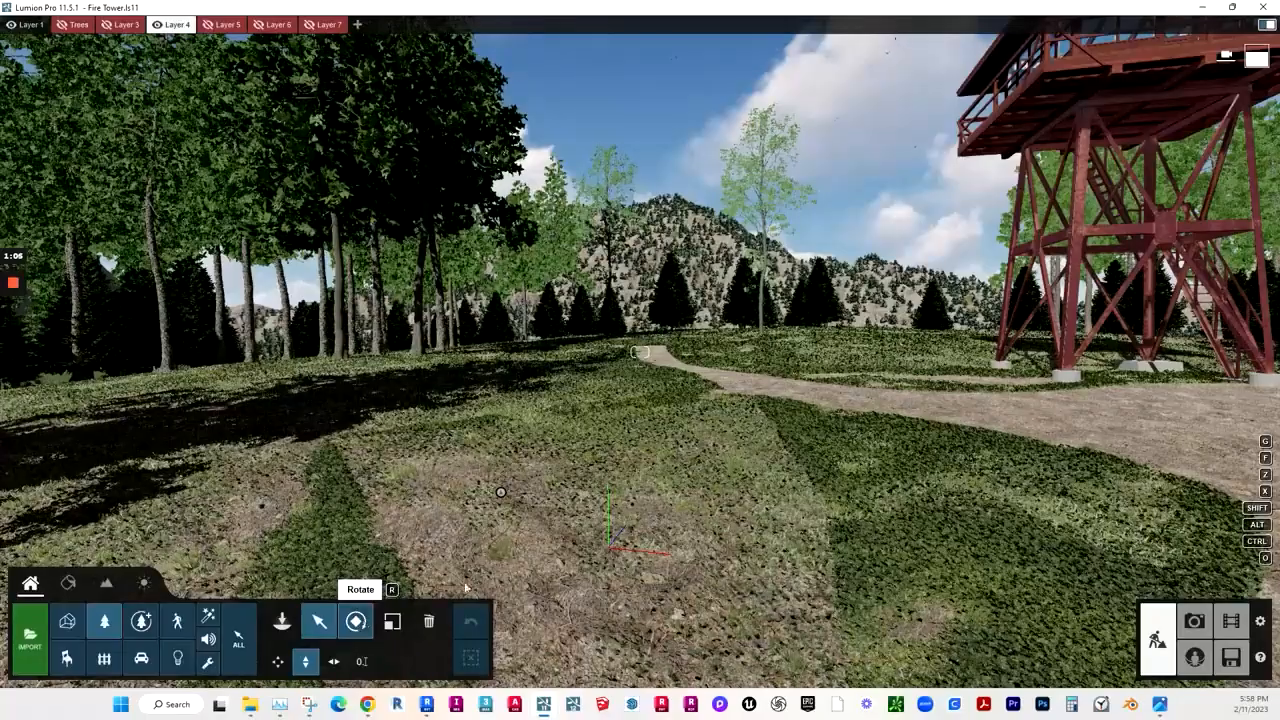
{"action": "key", "text": "w"}
{"action": "right_click_drag", "start_coordinate": [618, 540], "coordinate": [560, 521]}
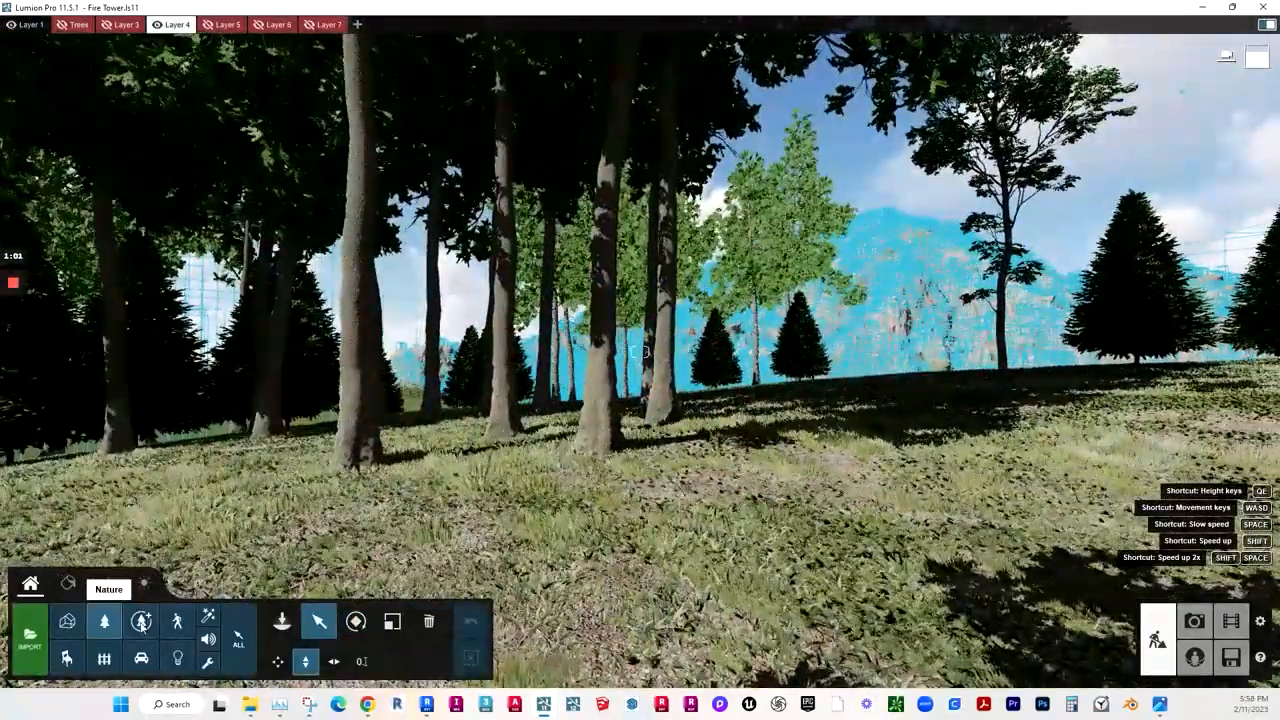
{"action": "left_click", "coordinate": [141, 623]}
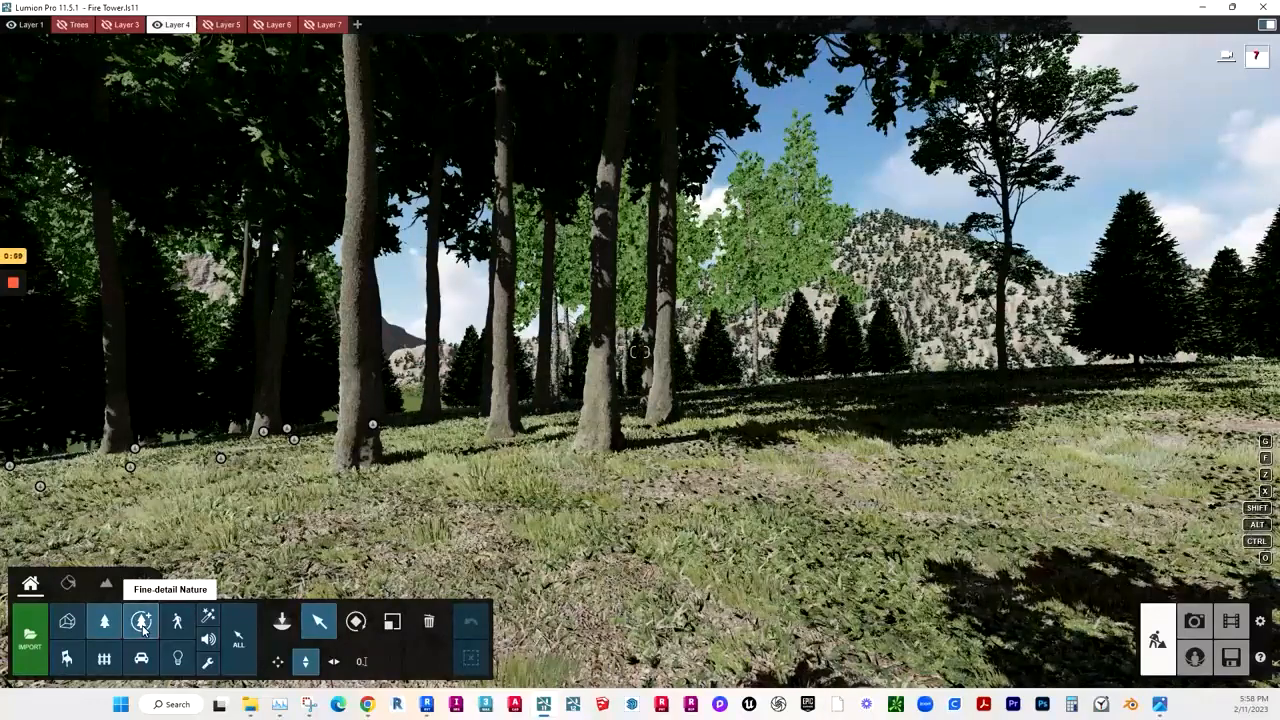
{"action": "left_click", "coordinate": [595, 450]}
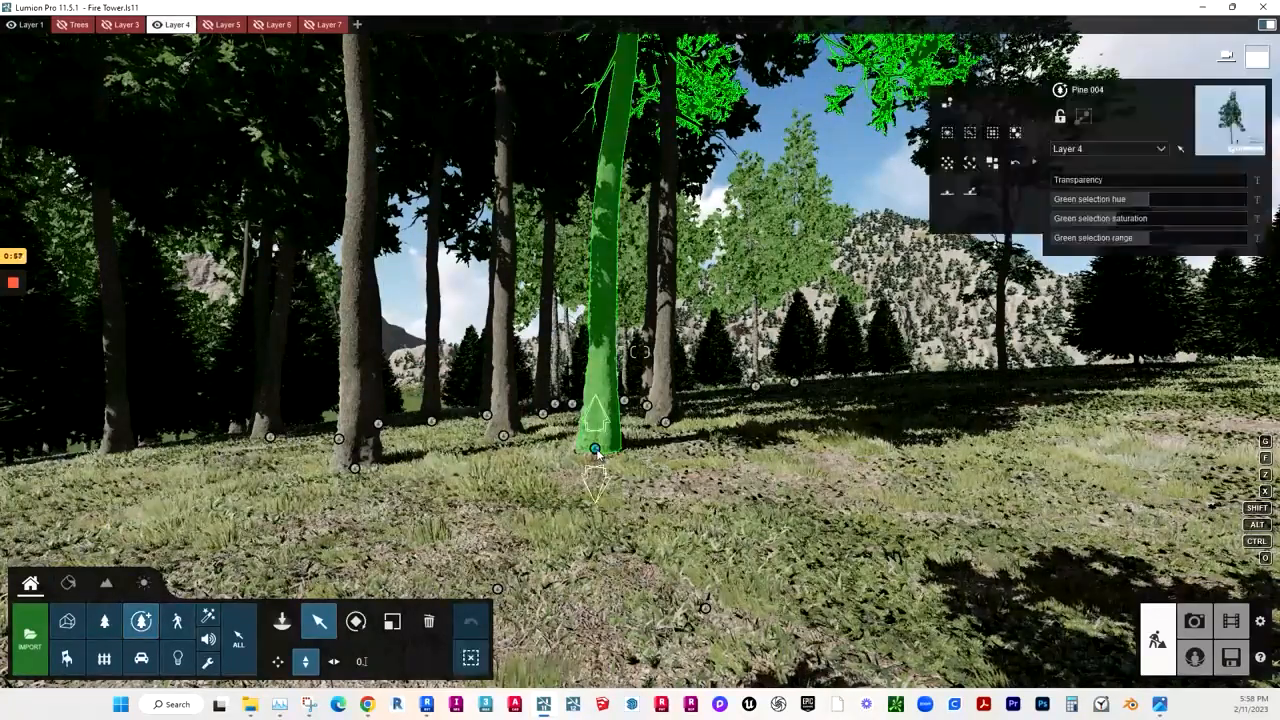
{"action": "left_click", "coordinate": [357, 622]}
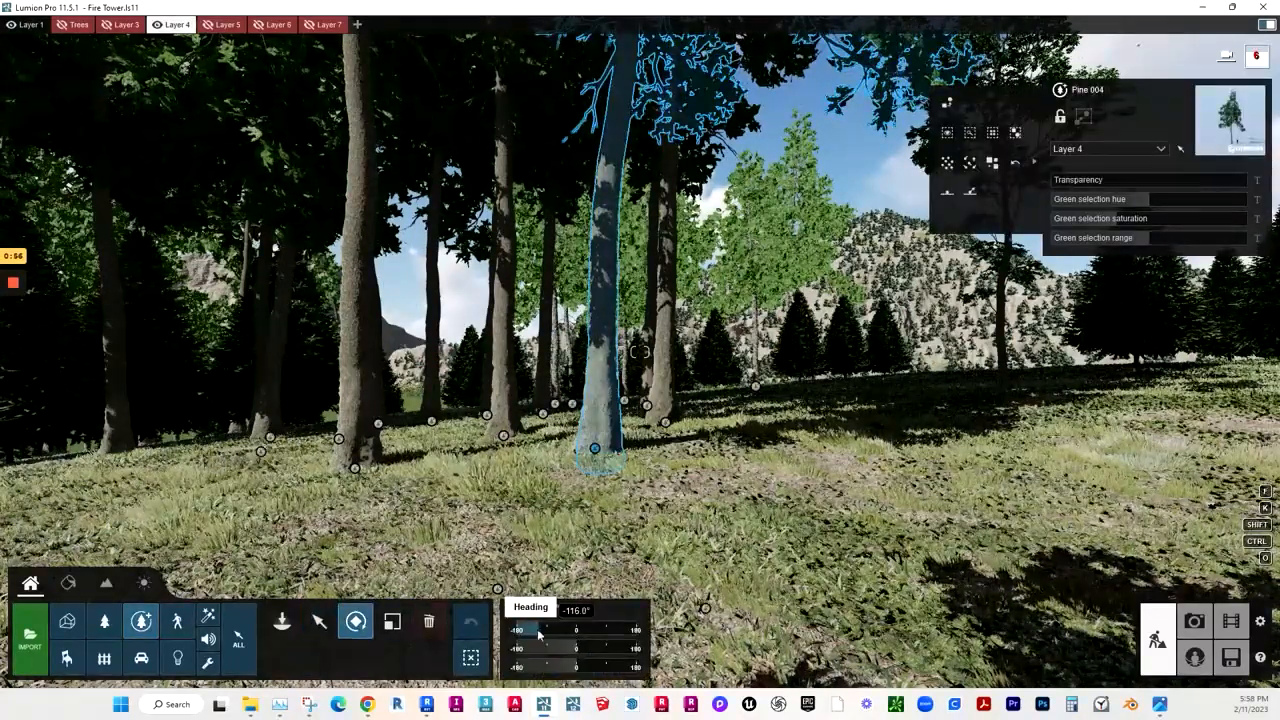
{"action": "left_click_drag", "start_coordinate": [537, 633], "coordinate": [572, 632]}
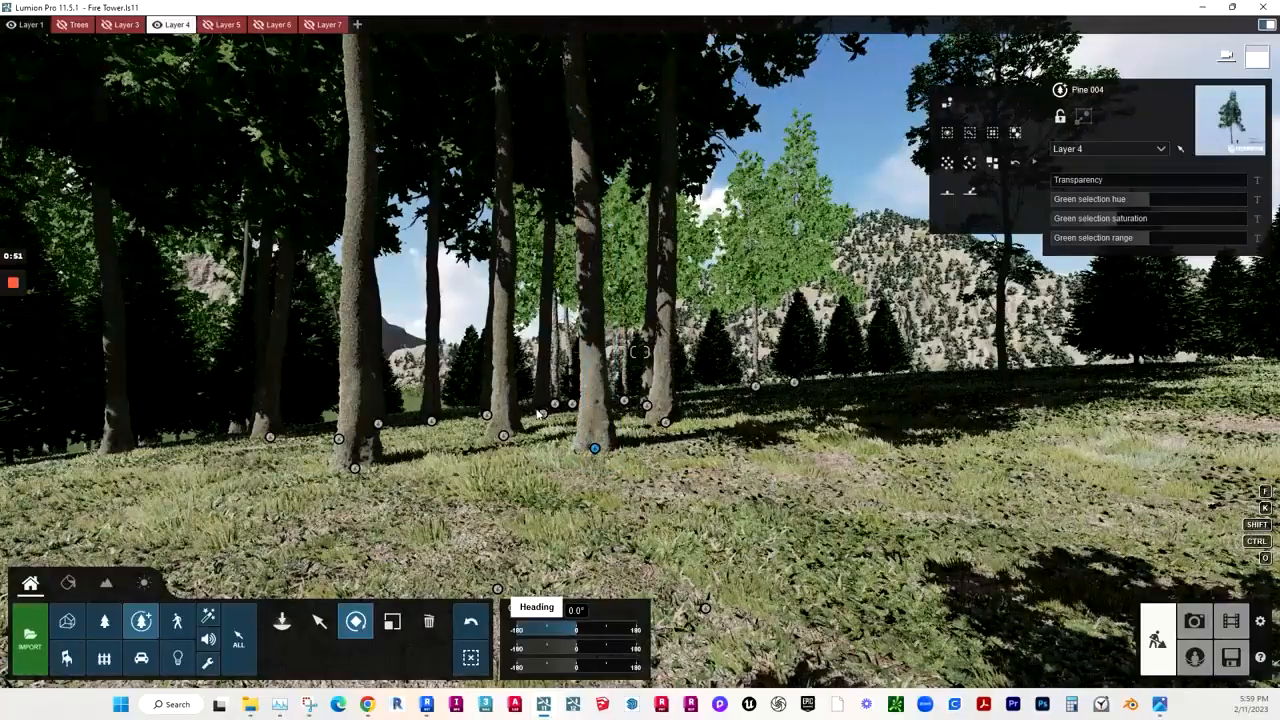
Try out the pitch and bank rotation on the selected pine
{"action": "key", "text": "w"}
{"action": "mouse_move", "coordinate": [560, 392]}
{"action": "right_mouse_down"}
{"action": "mouse_move", "coordinate": [594, 410]}
{"action": "mouse_move", "coordinate": [576, 396]}
{"action": "right_mouse_up"}
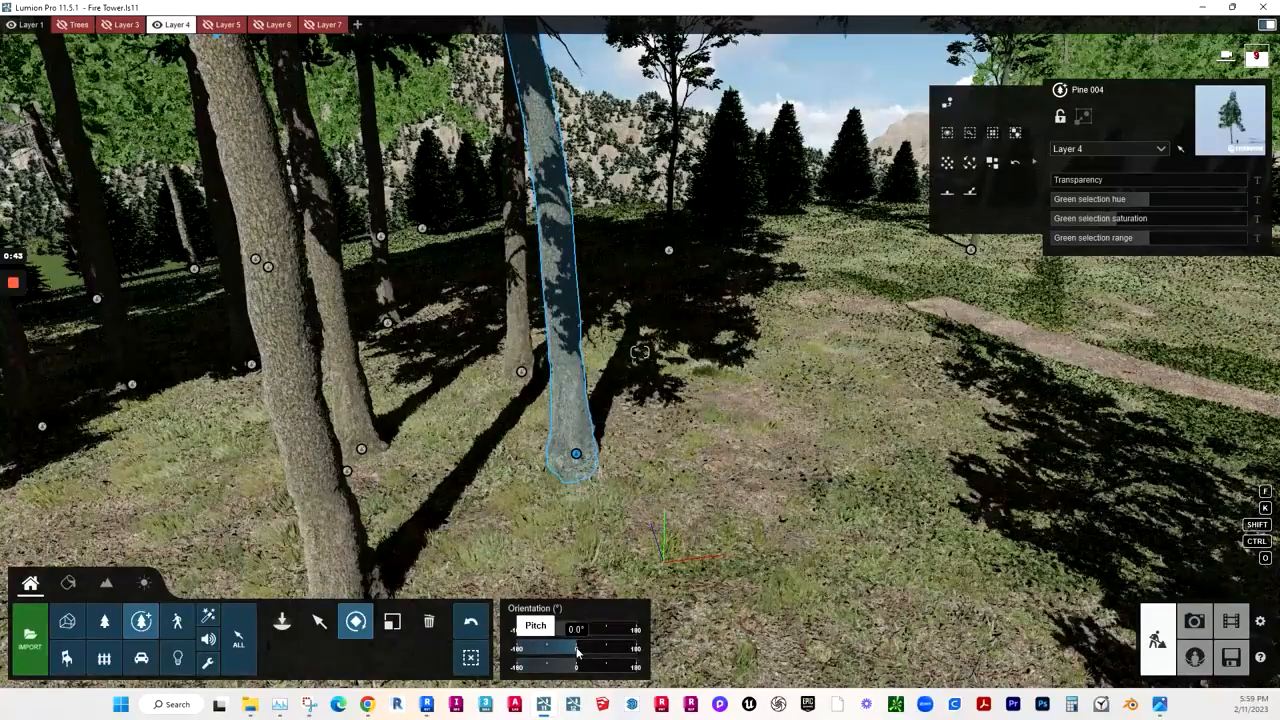
{"action": "left_click_drag", "start_coordinate": [577, 648], "coordinate": [585, 679]}
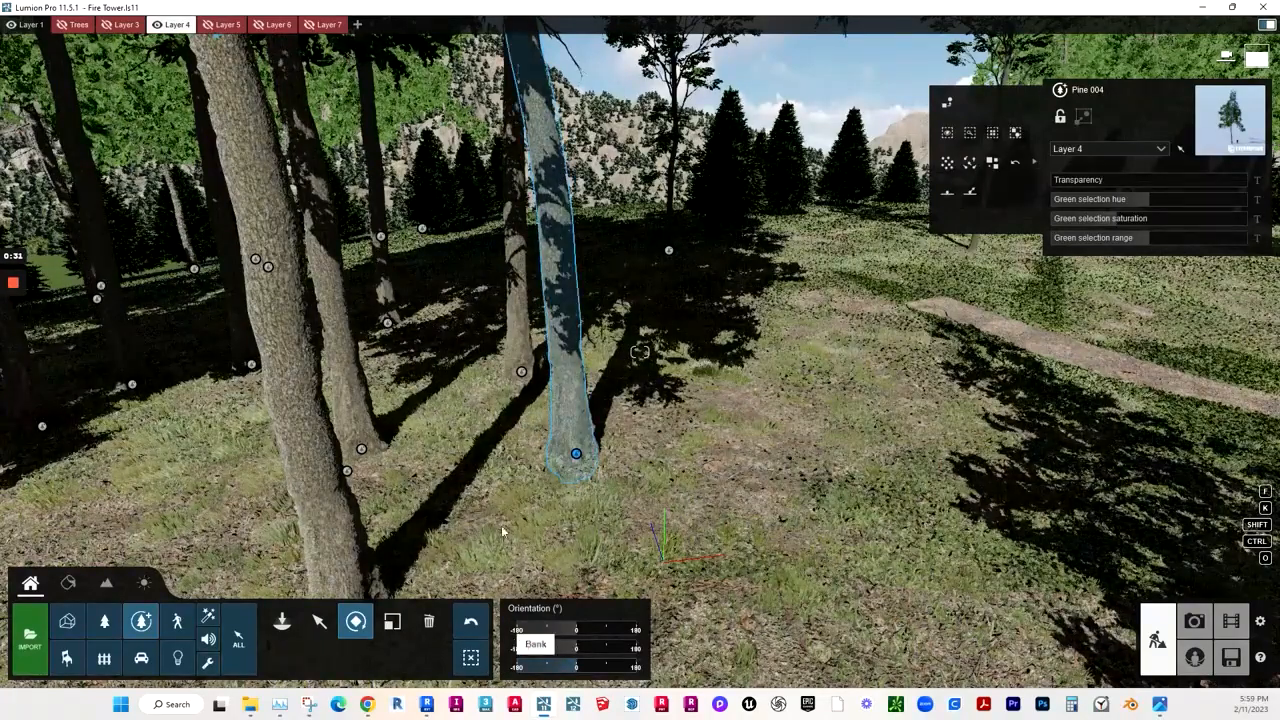
Try coarse and fine scaling on the selected pine and set its size to 1.1x
{"action": "right_click_drag", "start_coordinate": [640, 352], "coordinate": [690, 352]}
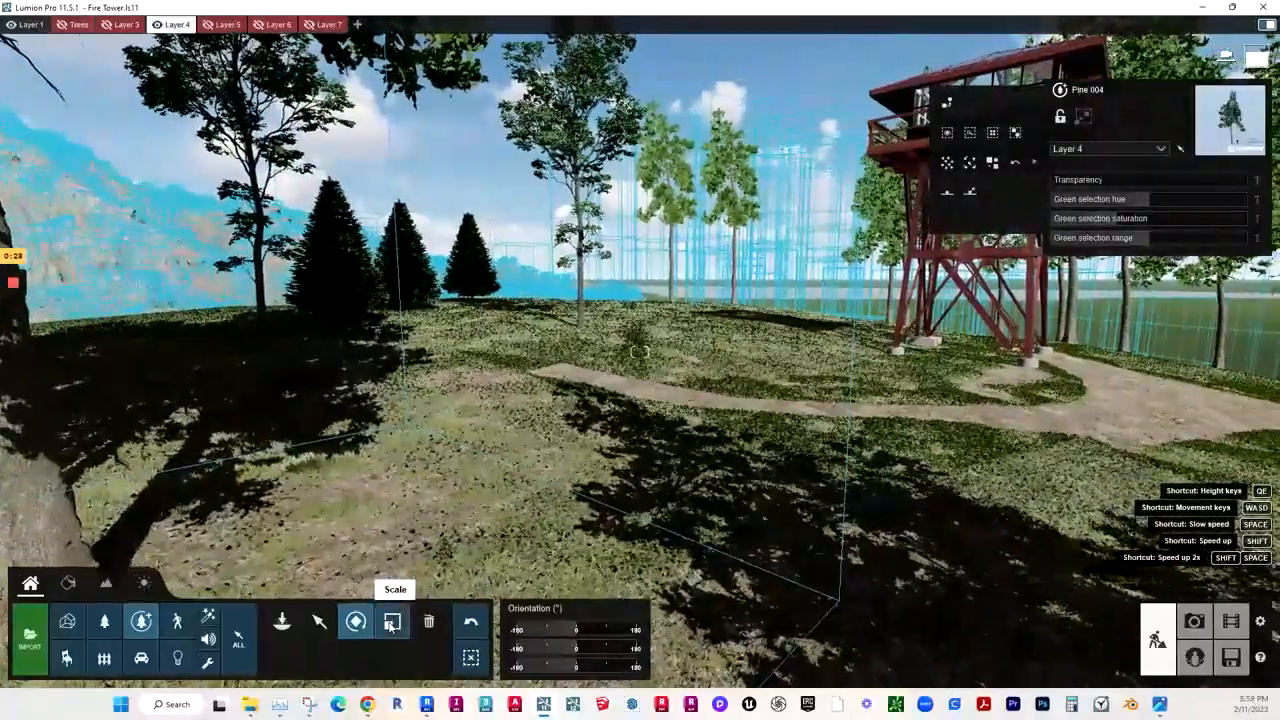
{"action": "left_click", "coordinate": [392, 621]}
{"action": "right_click_drag", "start_coordinate": [547, 475], "coordinate": [388, 488]}
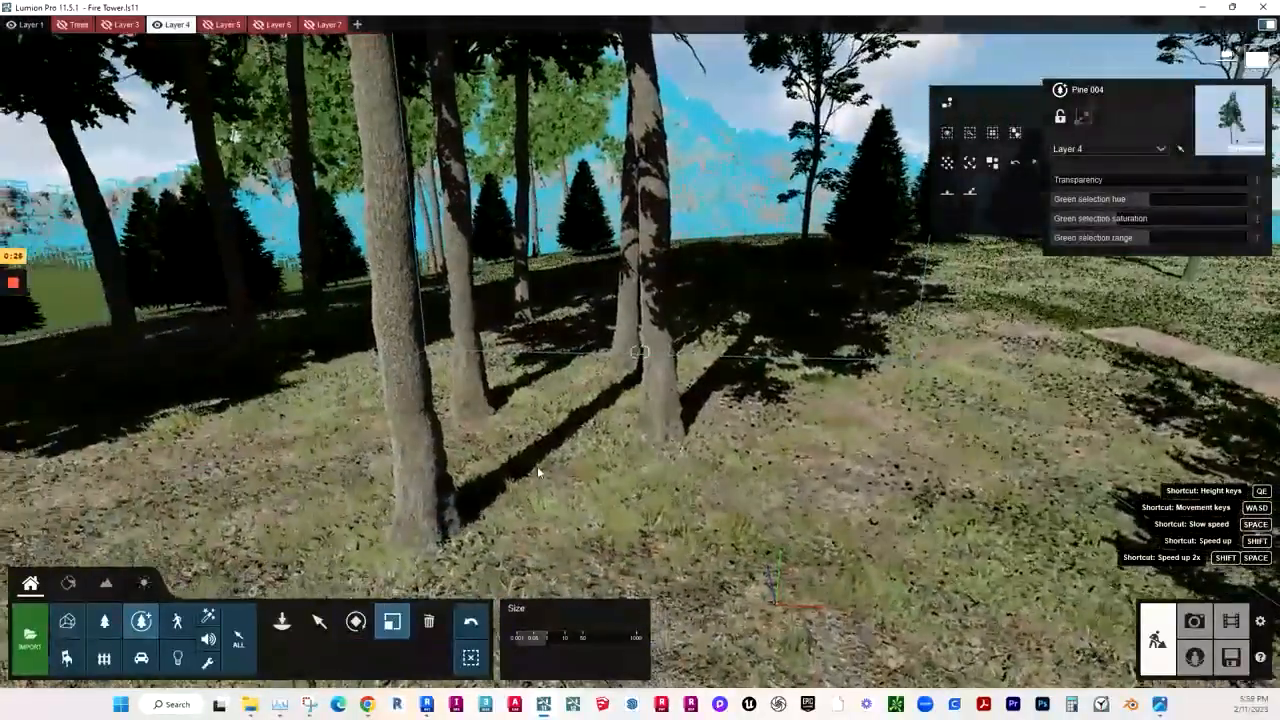
{"action": "left_click_drag", "start_coordinate": [549, 640], "coordinate": [556, 643]}
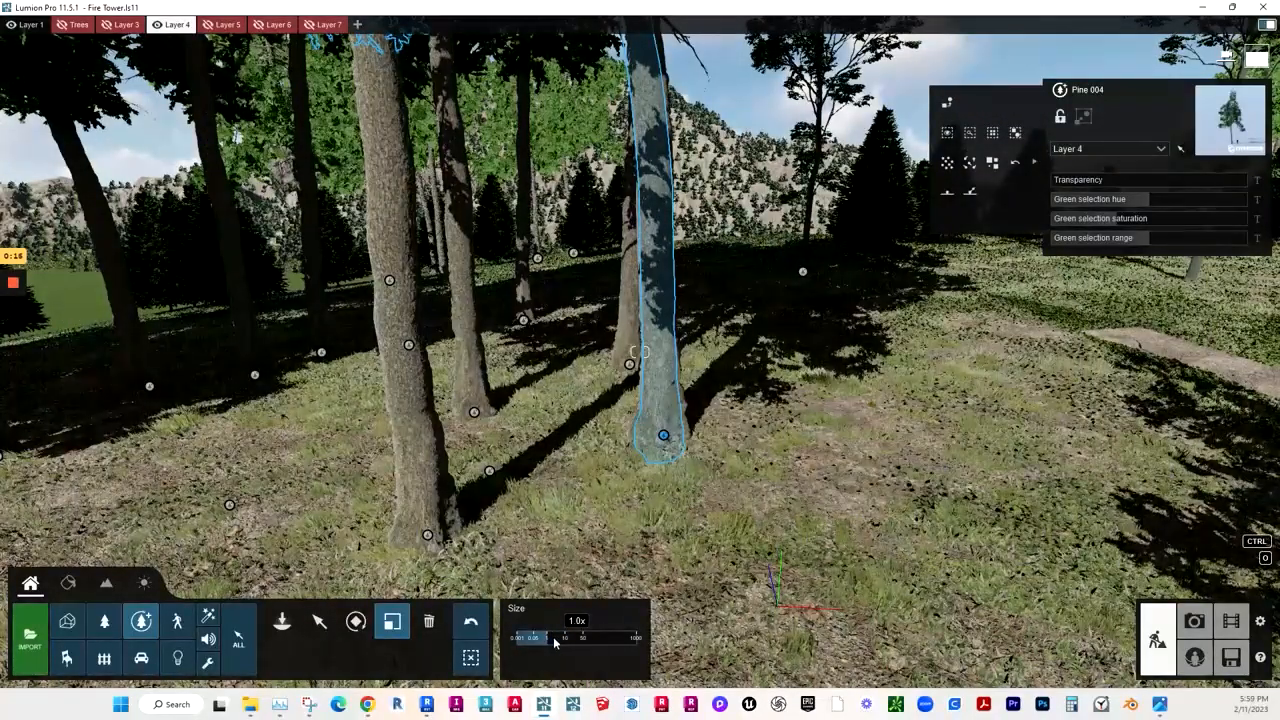
{"action": "key", "text": "shift"}
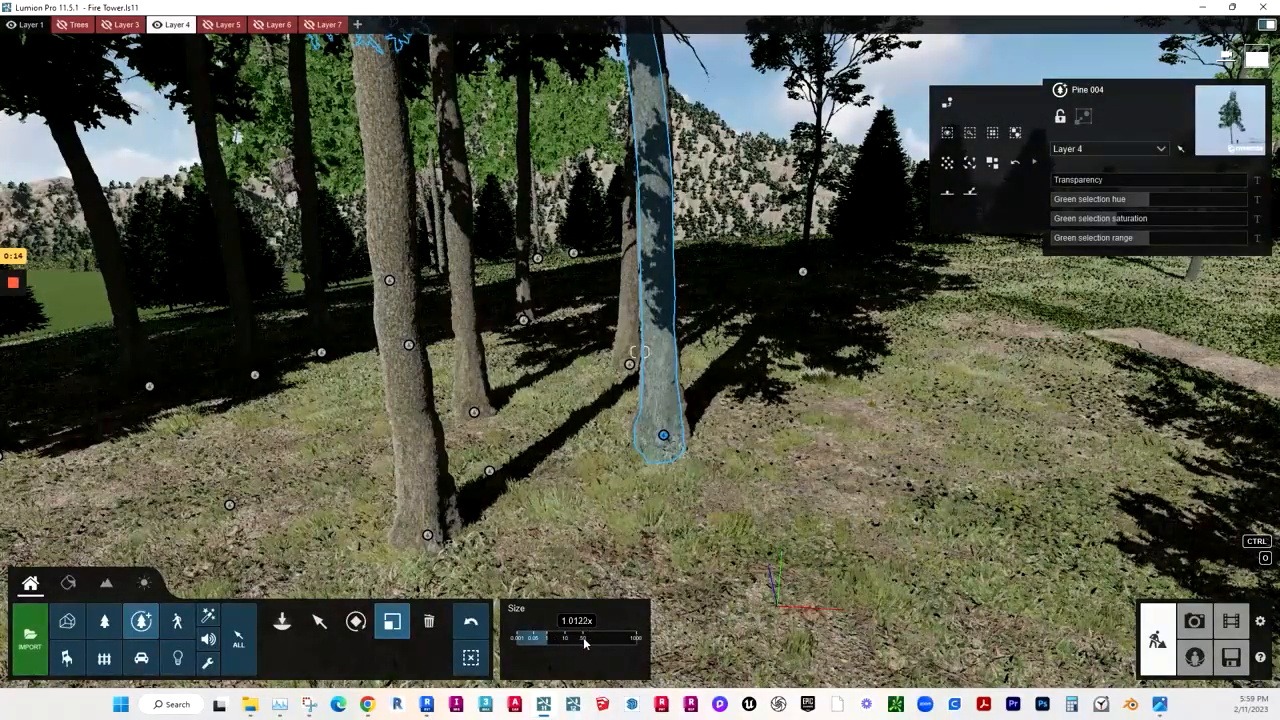
{"action": "left_click_drag", "start_coordinate": [609, 643], "coordinate": [662, 638], "text": "shift"}
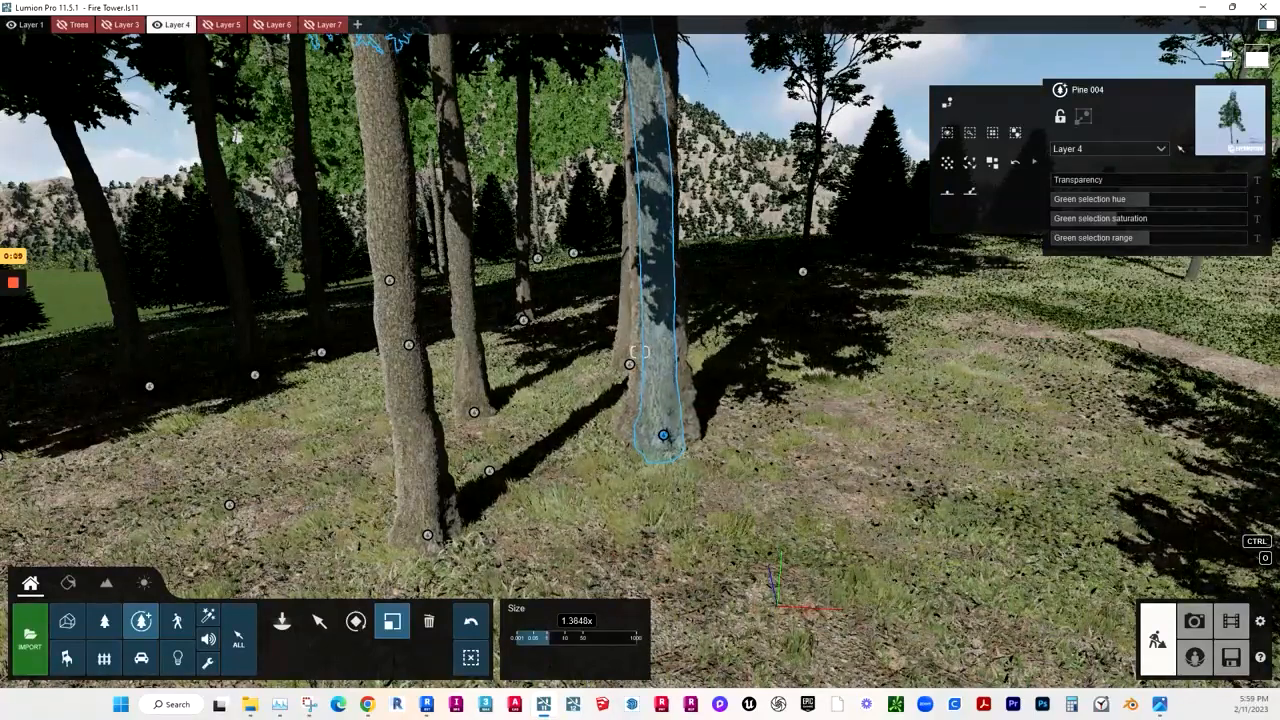
{"action": "left_click_drag", "start_coordinate": [1279, 508], "coordinate": [1193, 508], "text": "shift"}
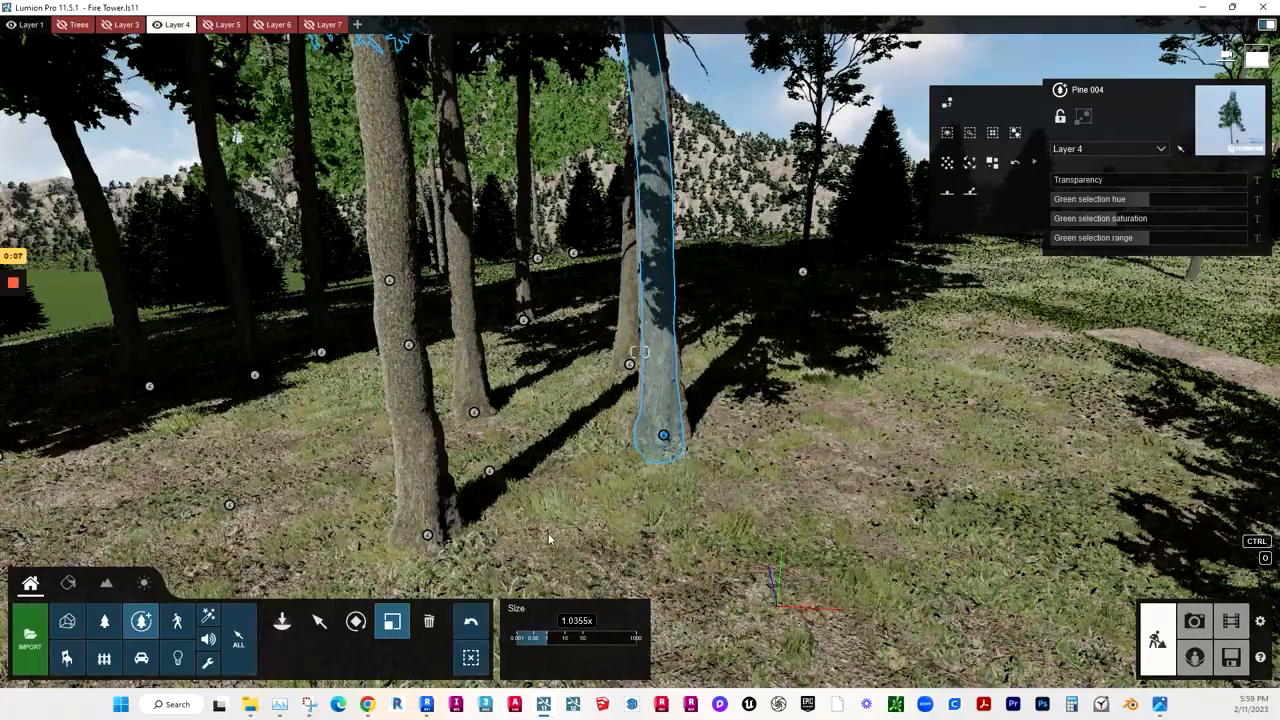
{"action": "left_click", "coordinate": [548, 641]}
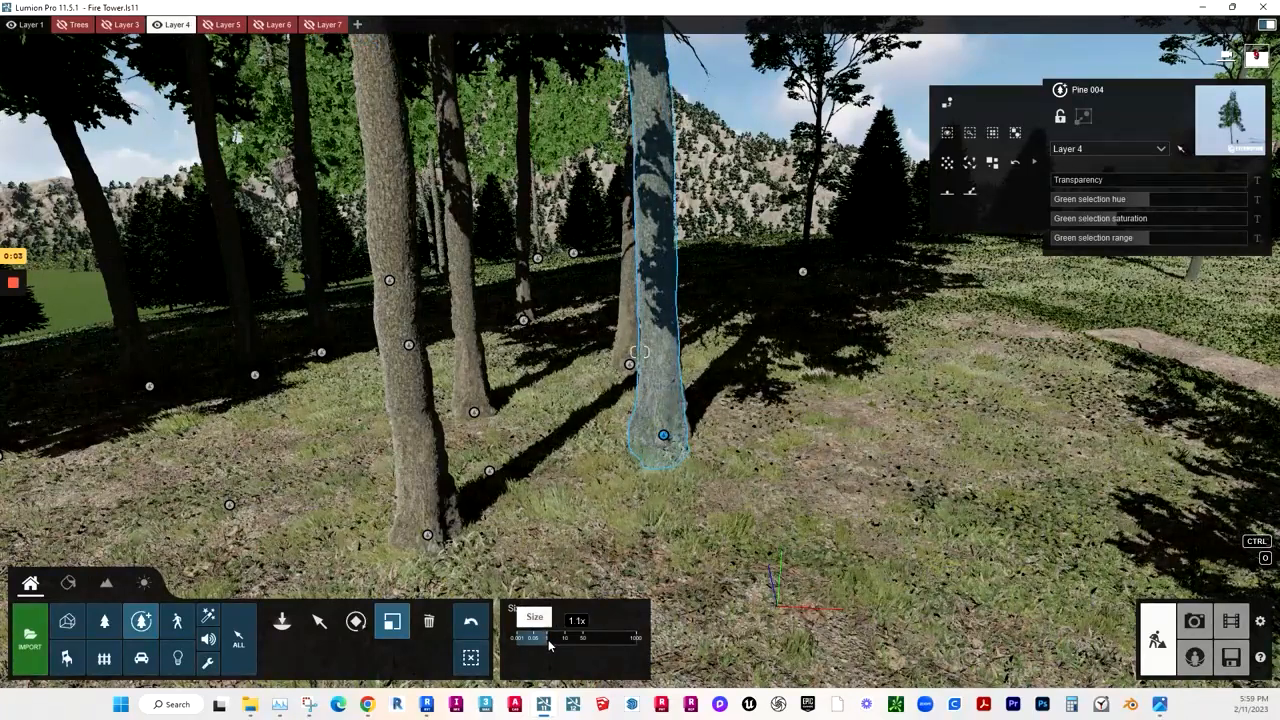